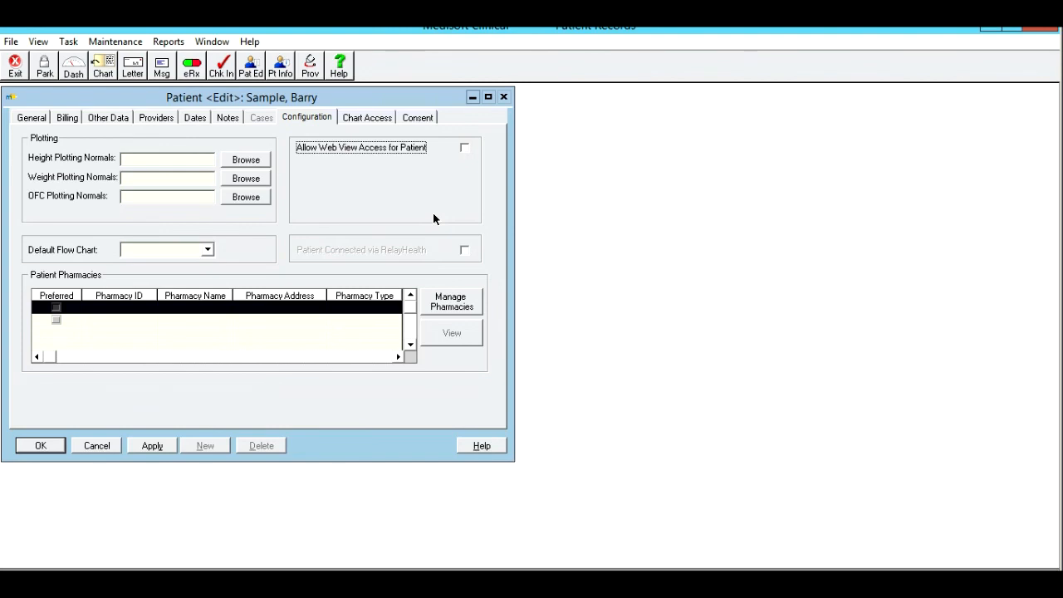
Step: Open the patient's pharmacy management and search the clinic list and the Surescripts directory for pharmacies in ZIP 18966
left_click(451, 305)
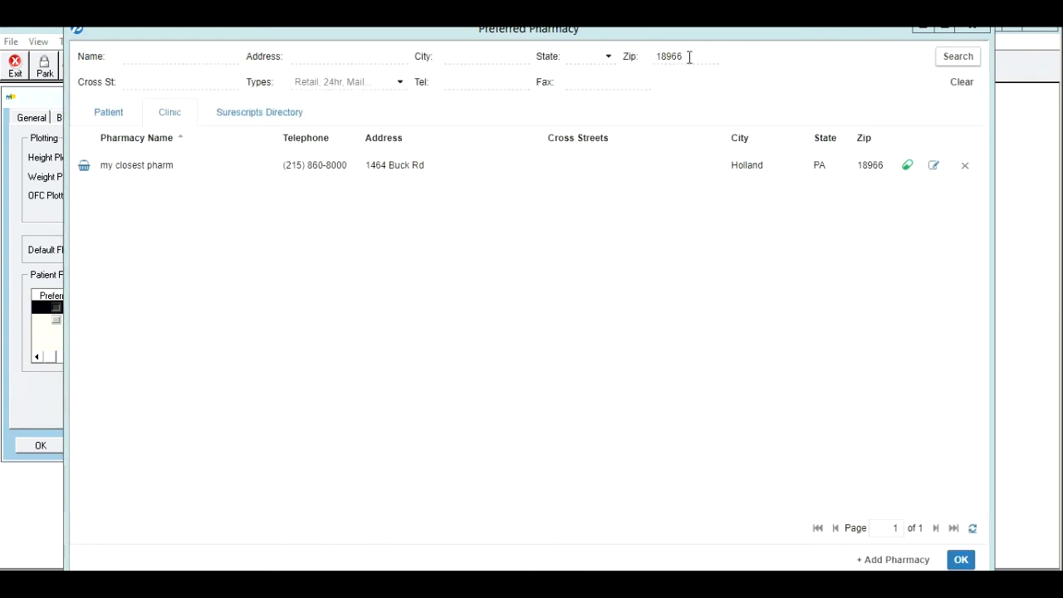
left_click_drag(689, 56, 642, 58)
key("BackSpace")
type("18966")
left_click(957, 58)
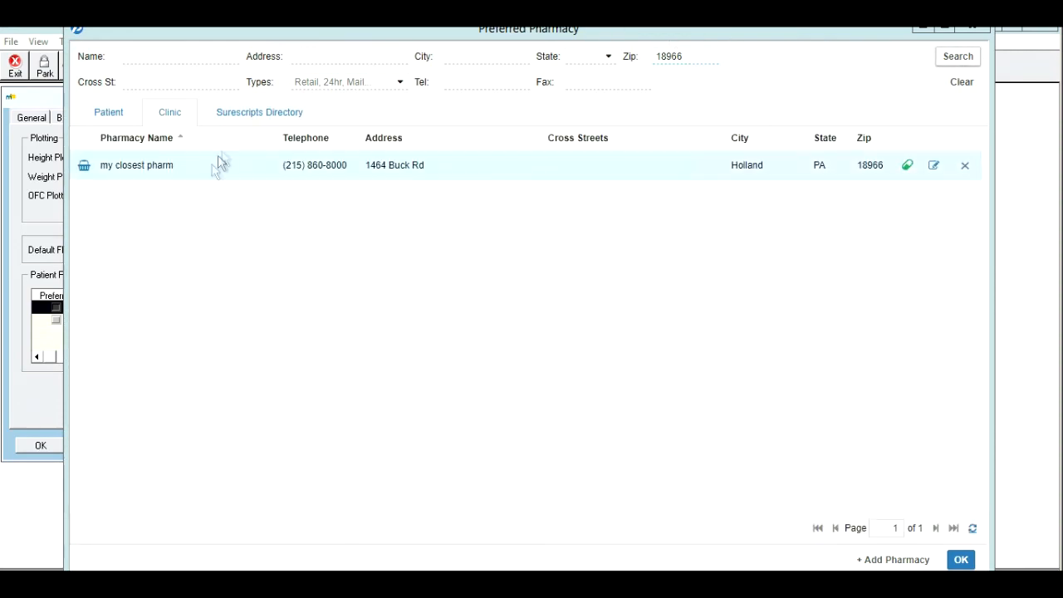
left_click(261, 115)
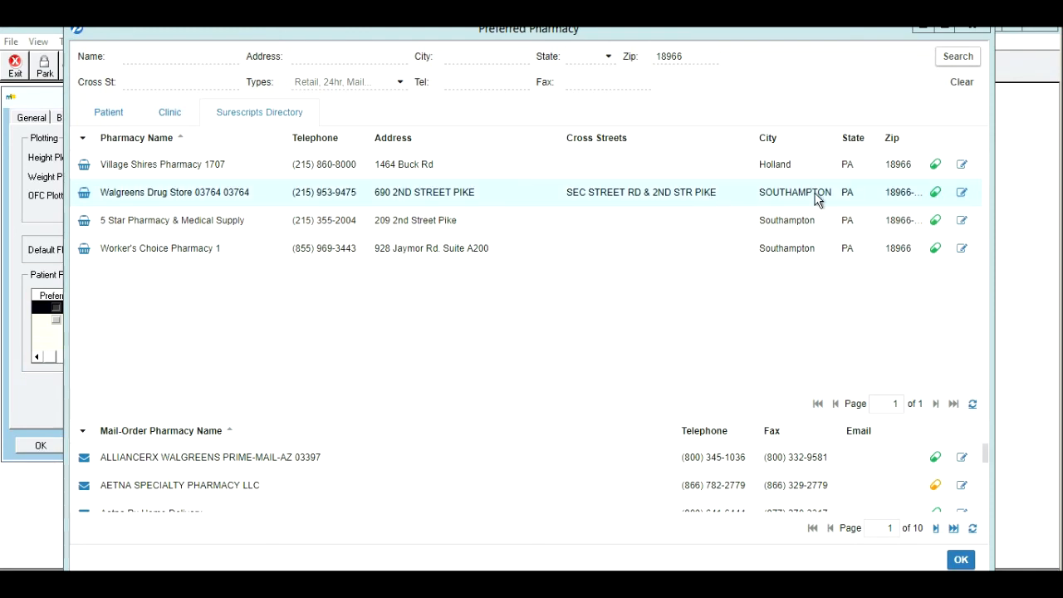
mouse_move(939, 167)
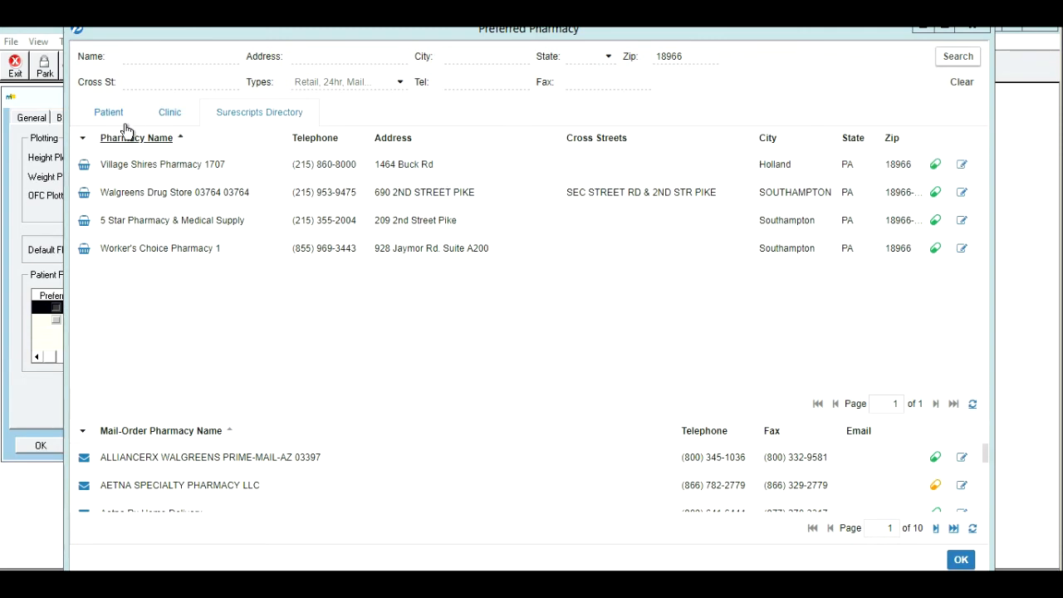
Step: Add Village Shires Pharmacy 1707 from the Surescripts directory to the patient's pharmacy list and confirm
left_click(168, 121)
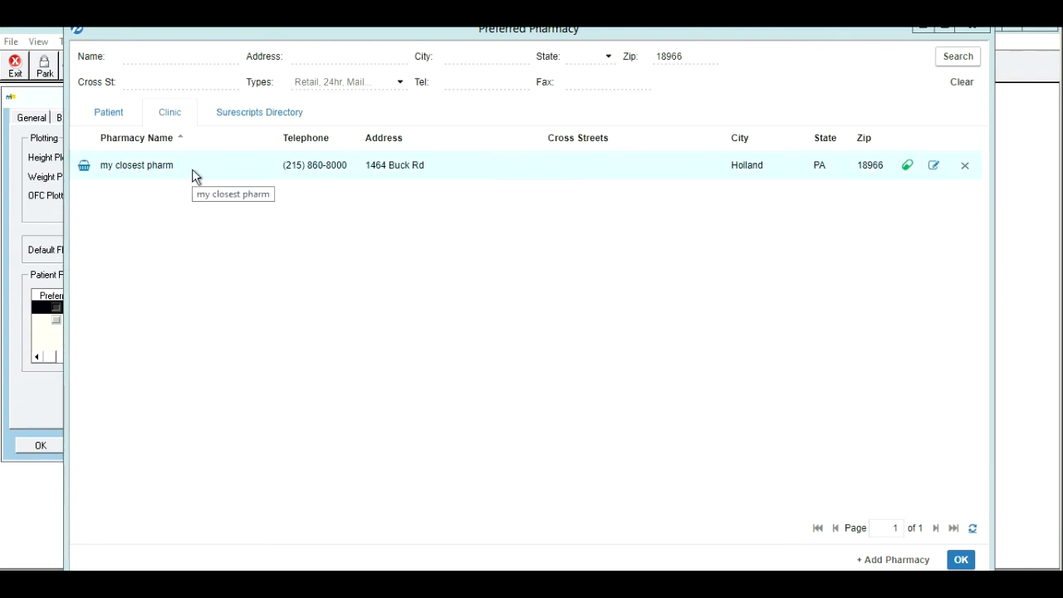
left_click(266, 120)
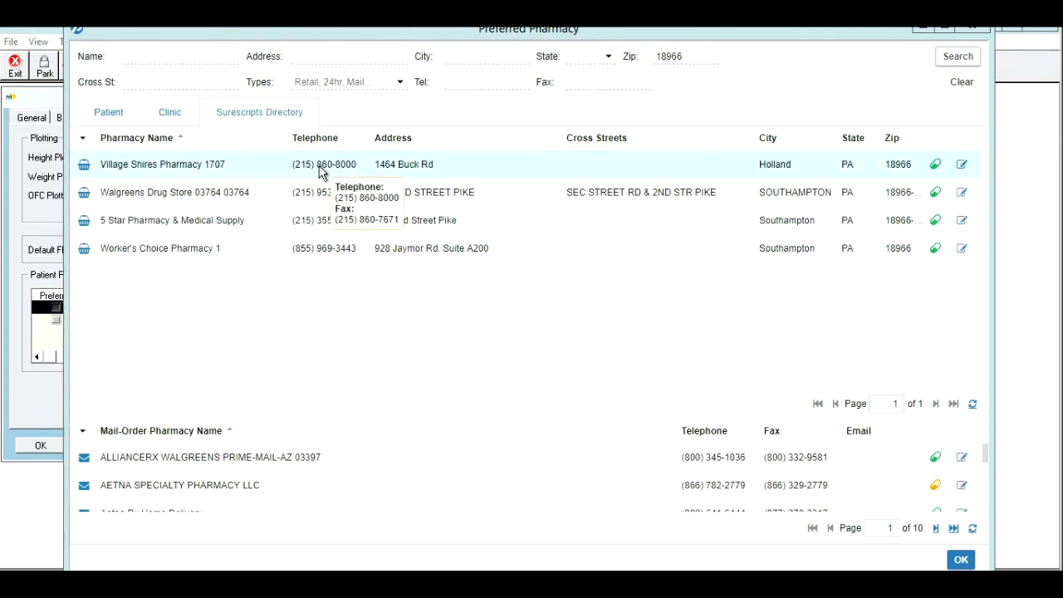
left_click(696, 174)
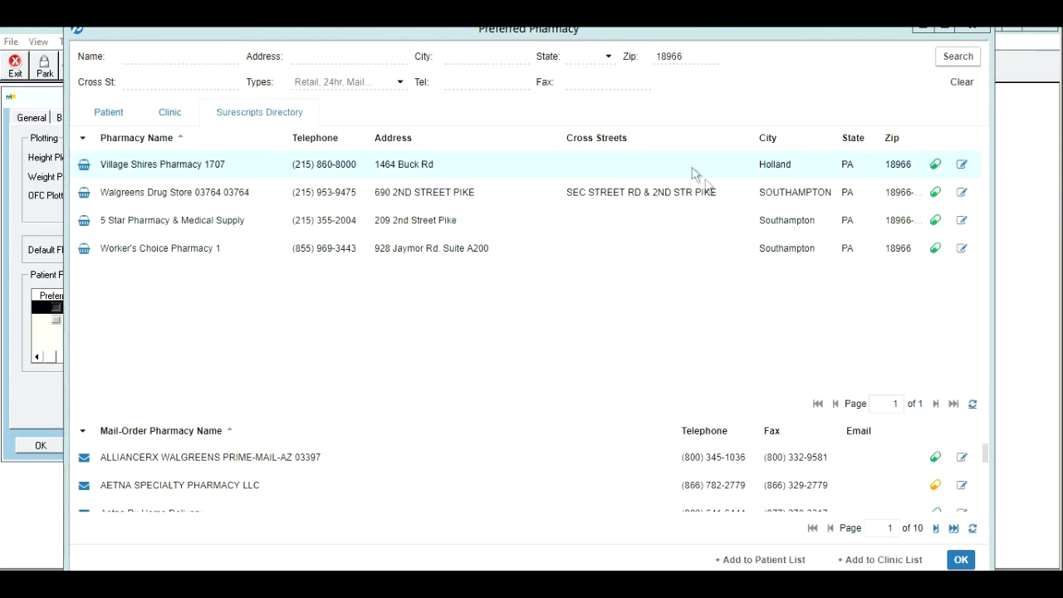
left_click(961, 559)
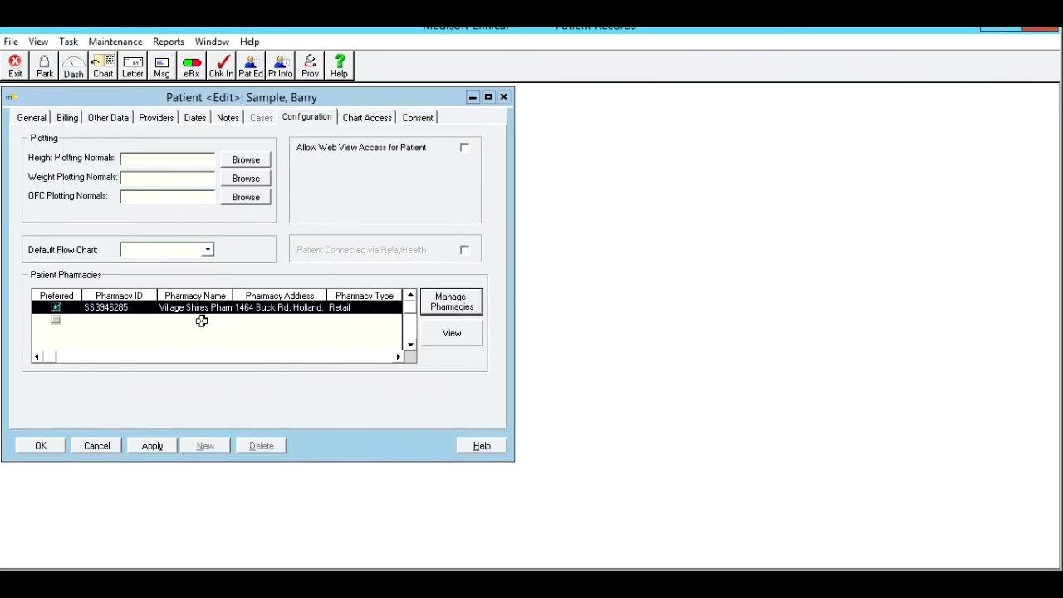
Step: Search the Surescripts directory for ZIP 18966 and add 5 Star Pharmacy & Medical Supply to the patient's pharmacy list
left_click(467, 304)
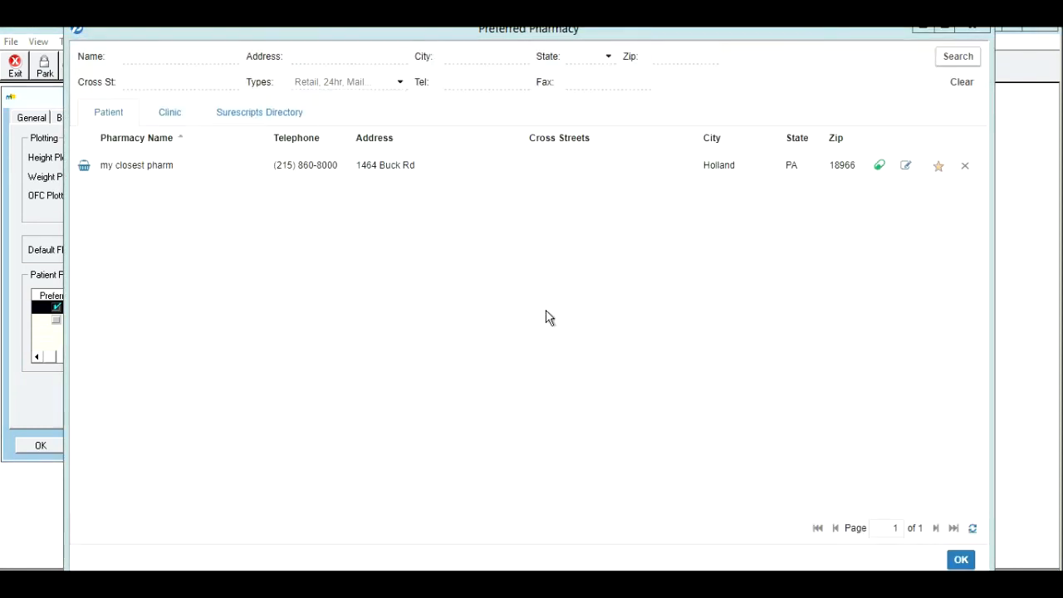
left_click(677, 57)
type("18966-____")
key("Return")
left_click(278, 116)
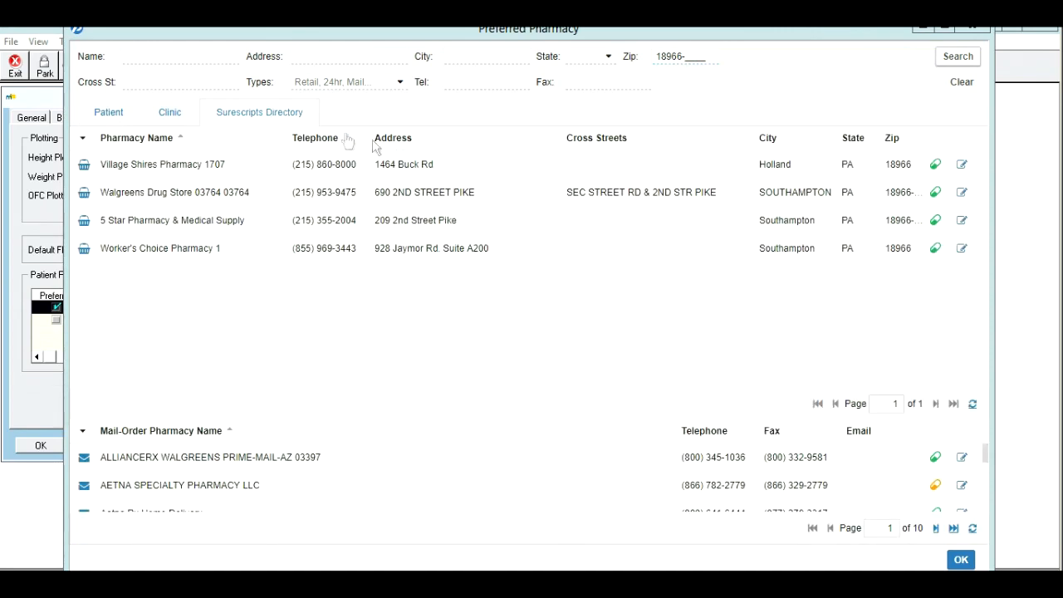
left_click(426, 220)
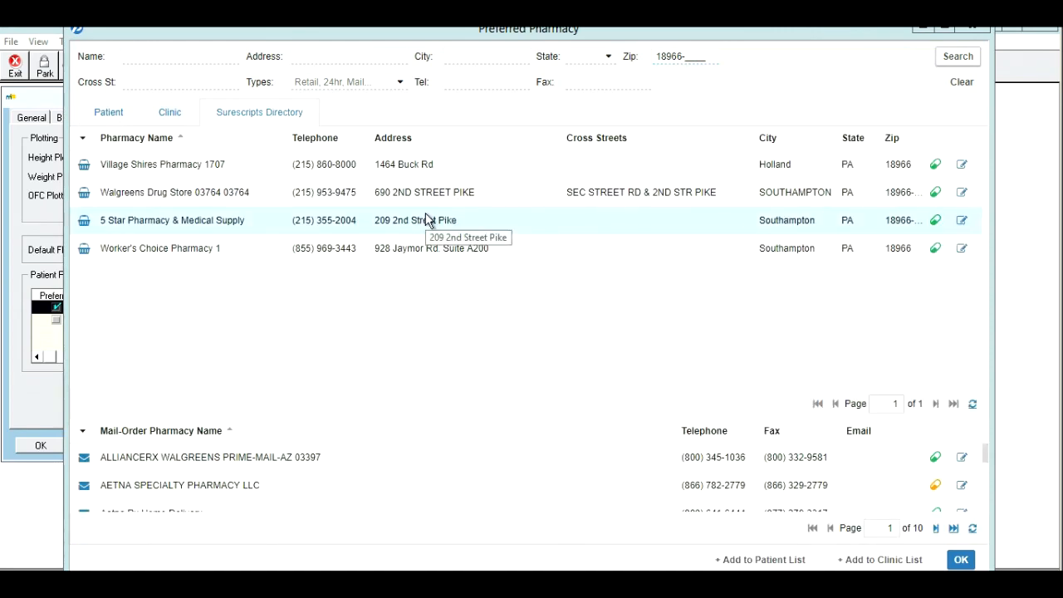
left_click(960, 559)
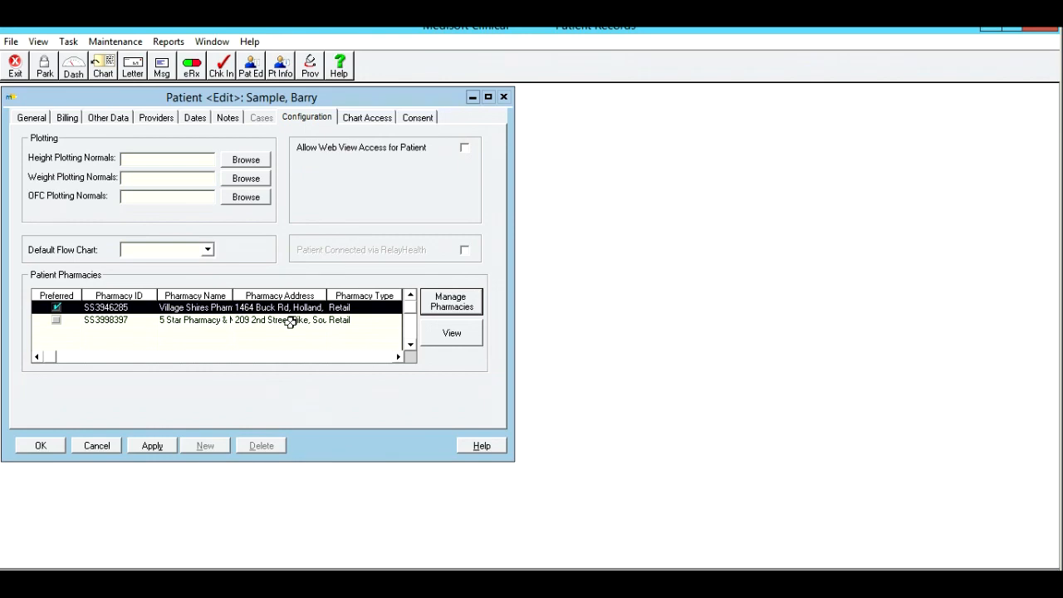
Step: Make 5 Star Pharmacy & Medical Supply the patient's preferred pharmacy, and save and close the patient record
left_click(184, 323)
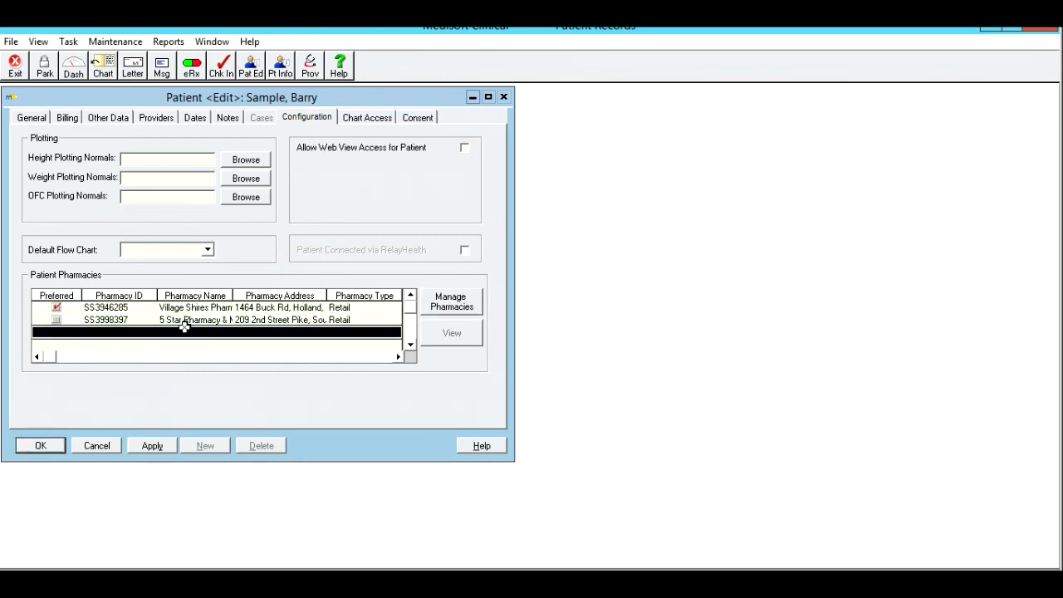
left_click(454, 306)
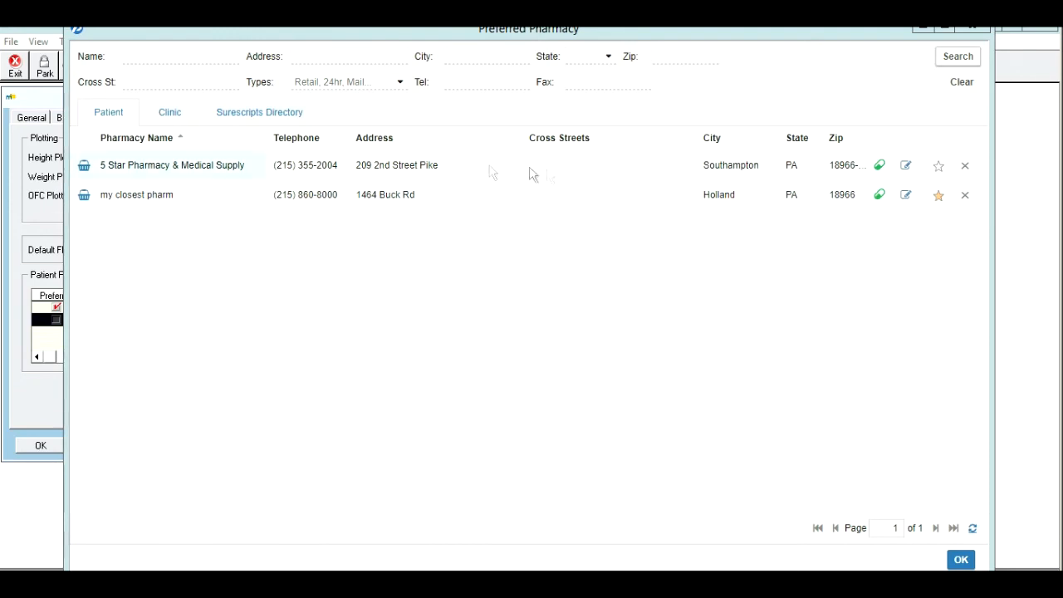
left_click(938, 200)
left_click(938, 169)
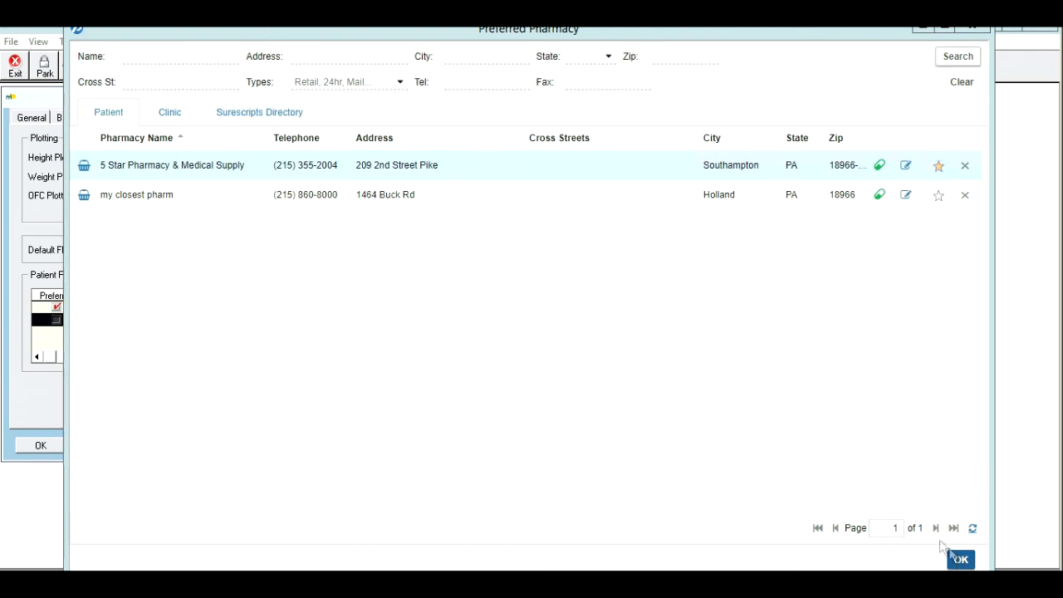
left_click(958, 560)
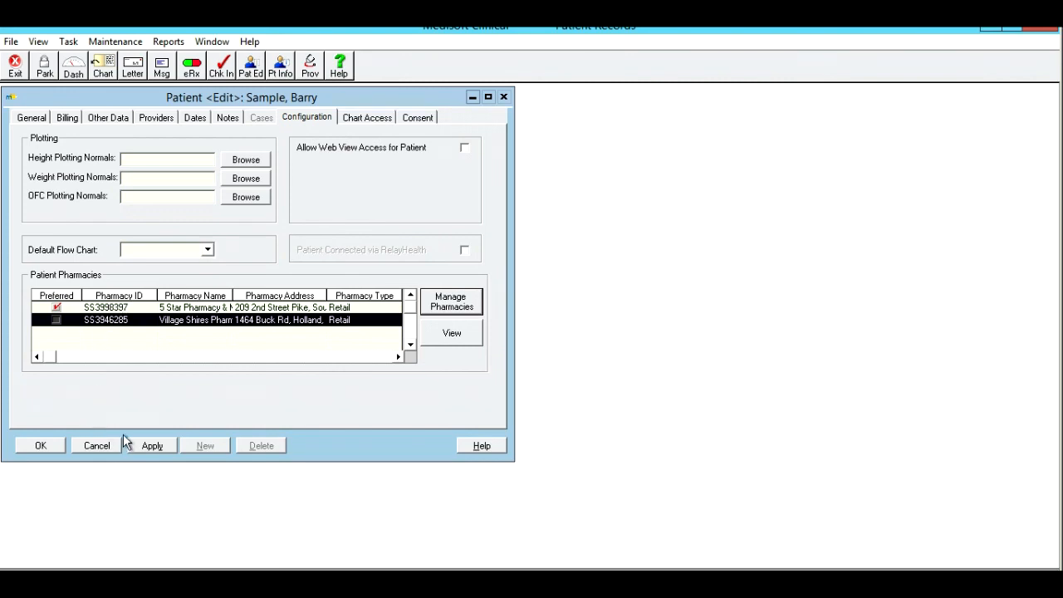
left_click(40, 446)
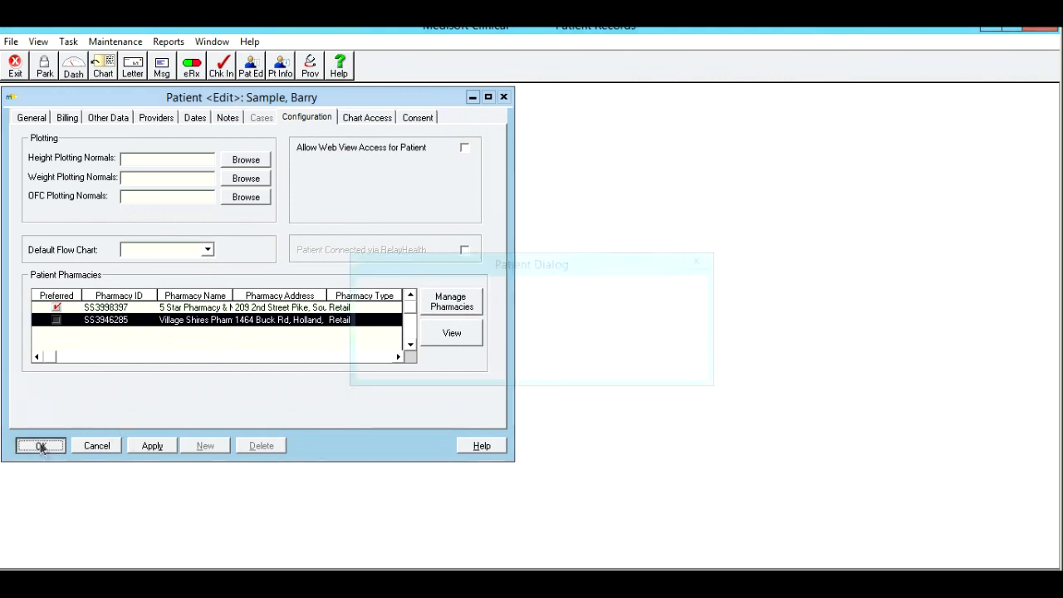
left_click(590, 363)
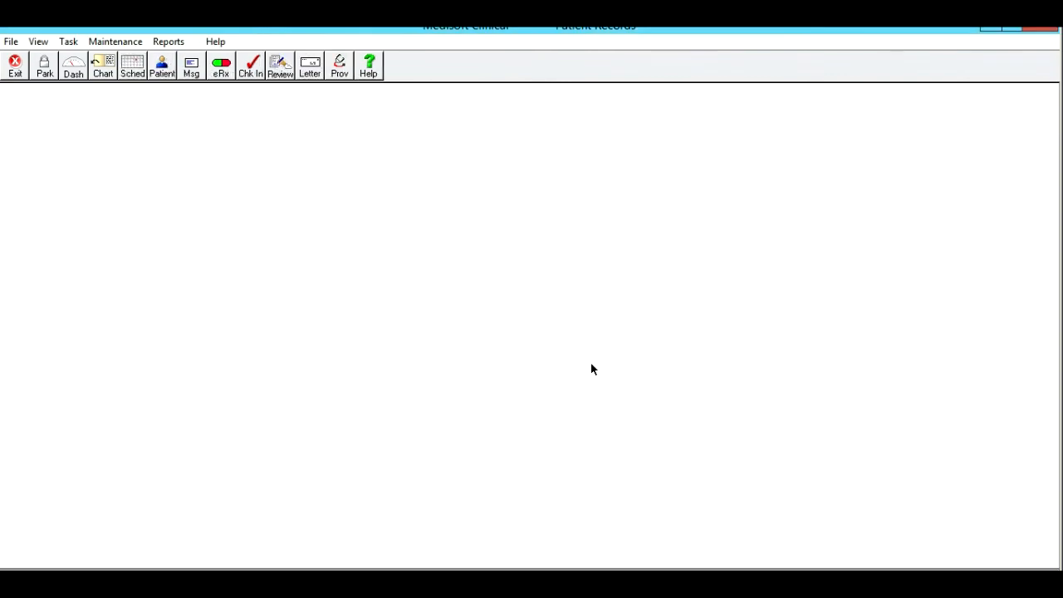
Step: Open Rx / Medications in the patient's chart and record No Known Drug Allergies as an allergy entry
left_click(105, 73)
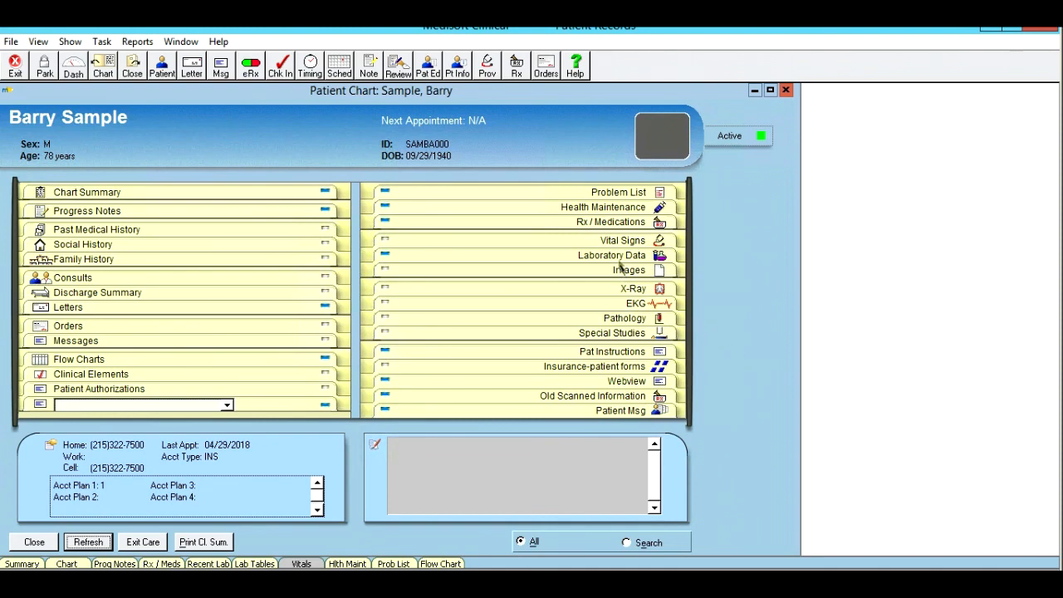
left_click(612, 223)
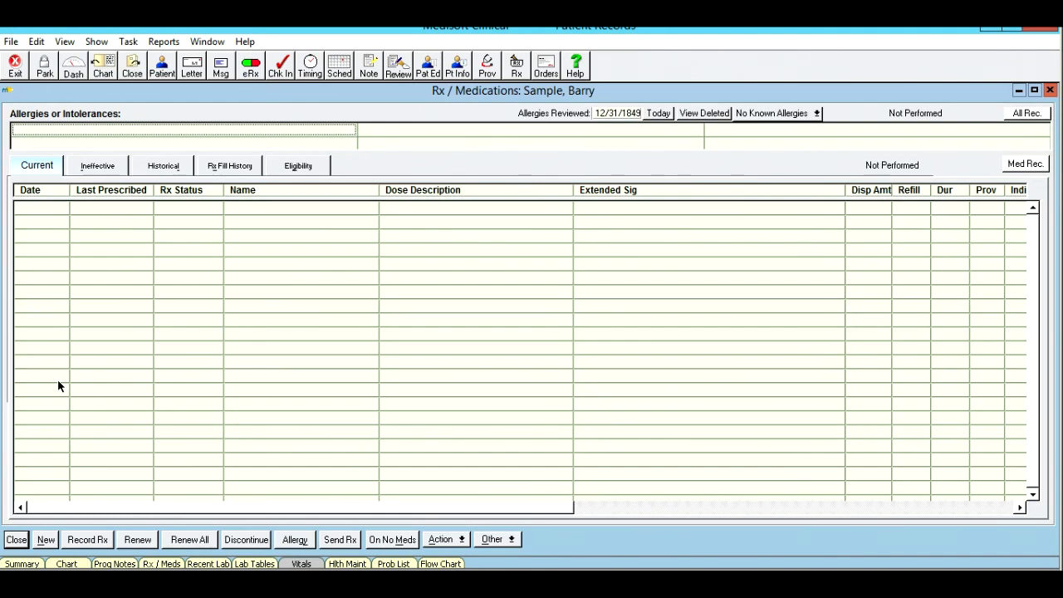
left_click(295, 539)
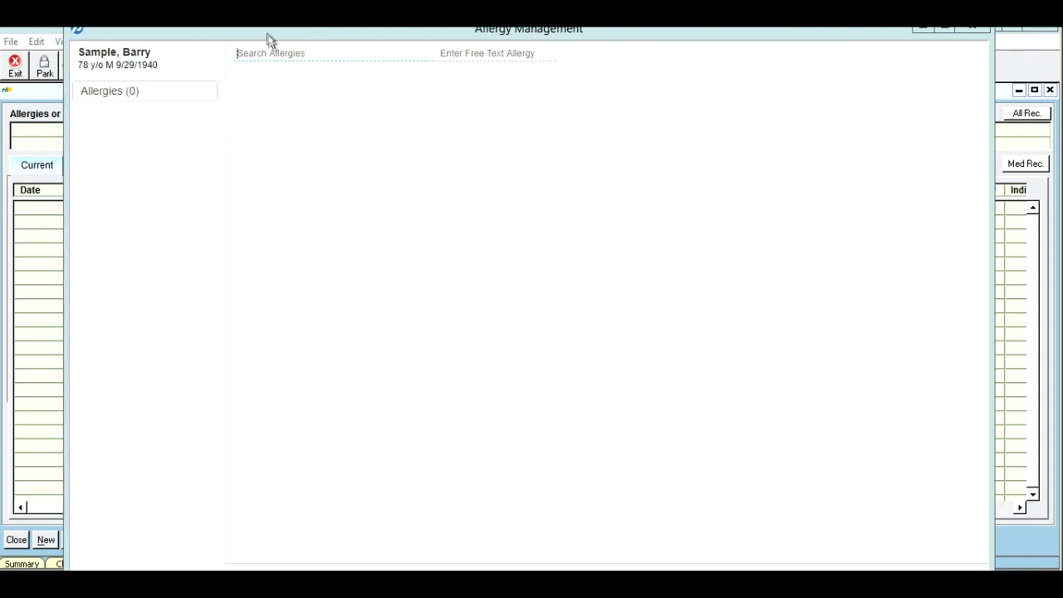
type("no kn")
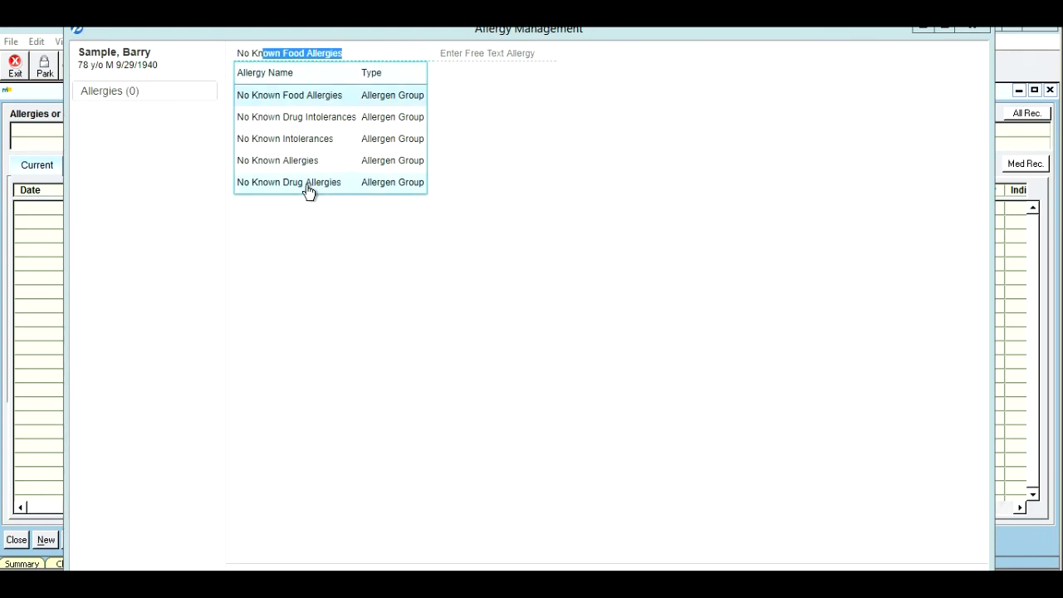
left_click(324, 186)
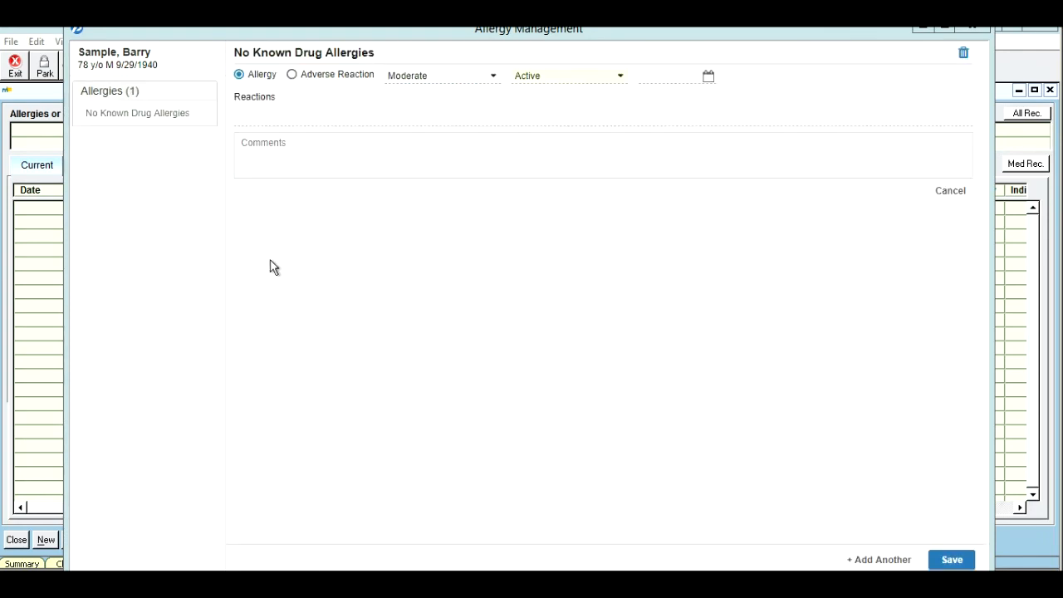
left_click(951, 559)
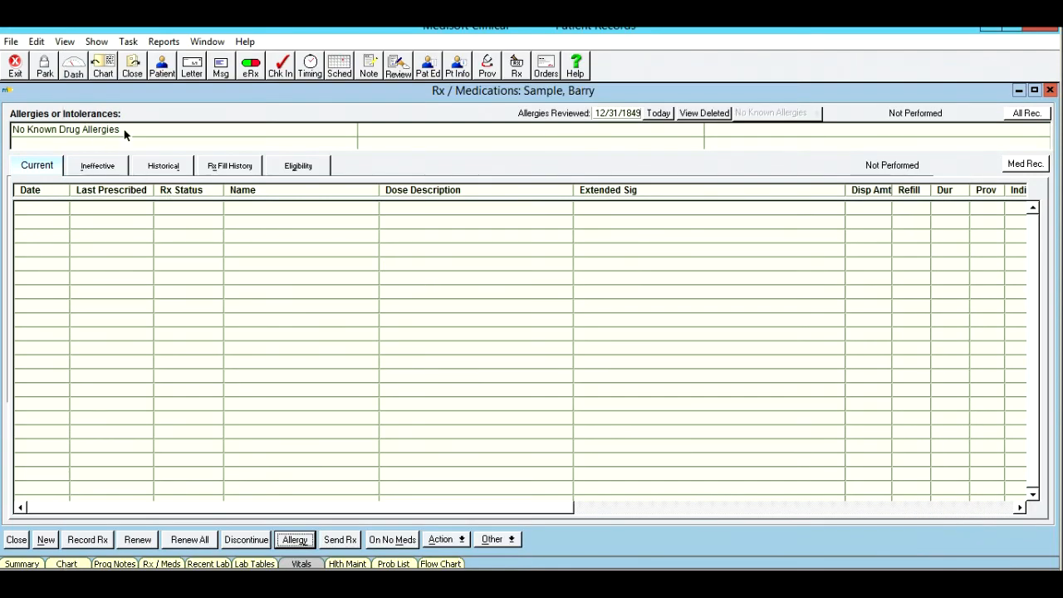
Step: Delete the No Known Drug Allergies entry from the patient's allergies and save
left_click(300, 539)
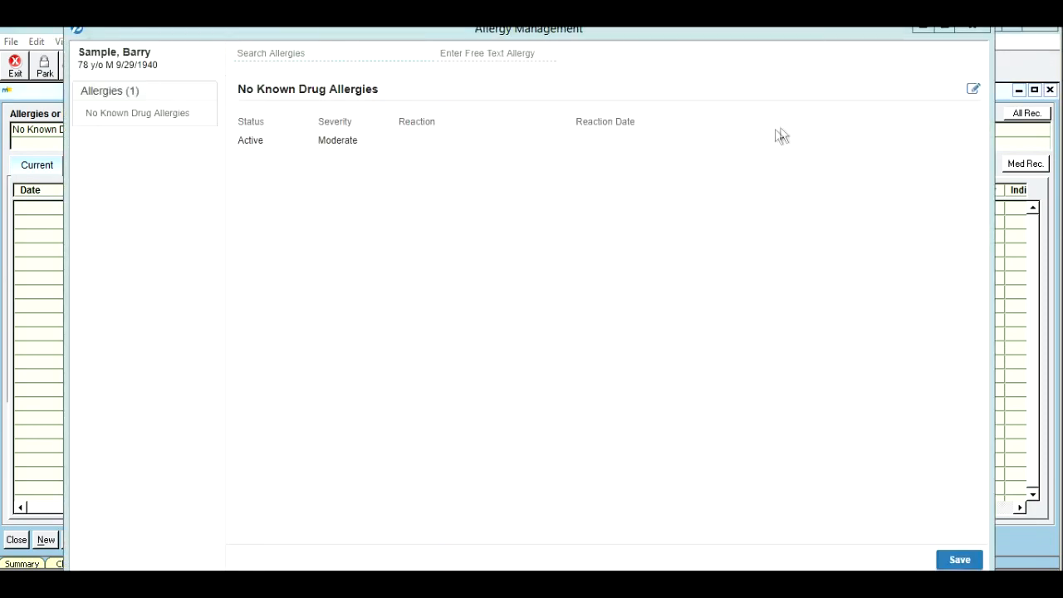
left_click(974, 89)
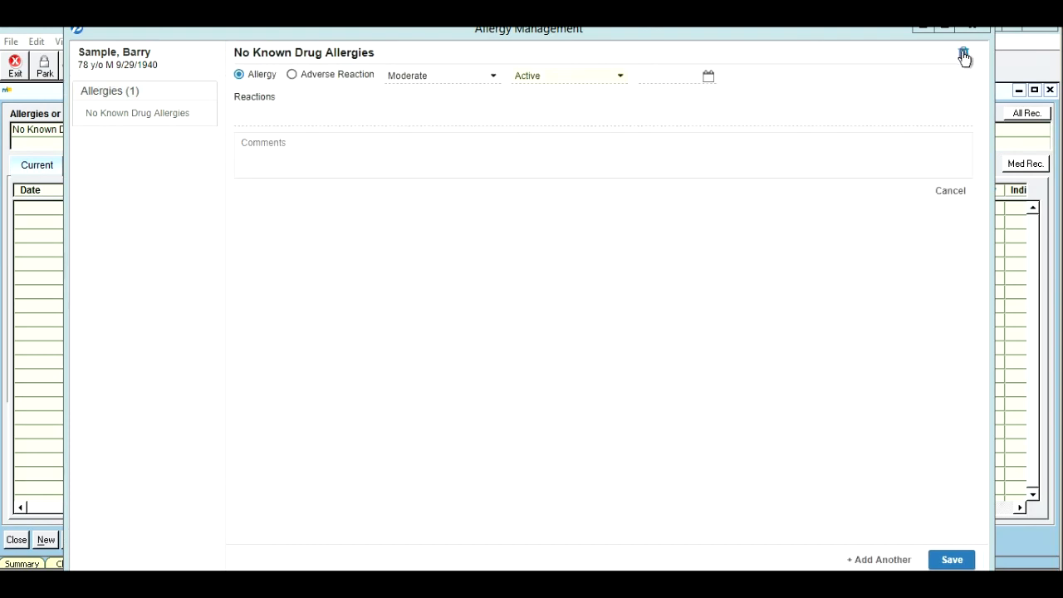
left_click(963, 55)
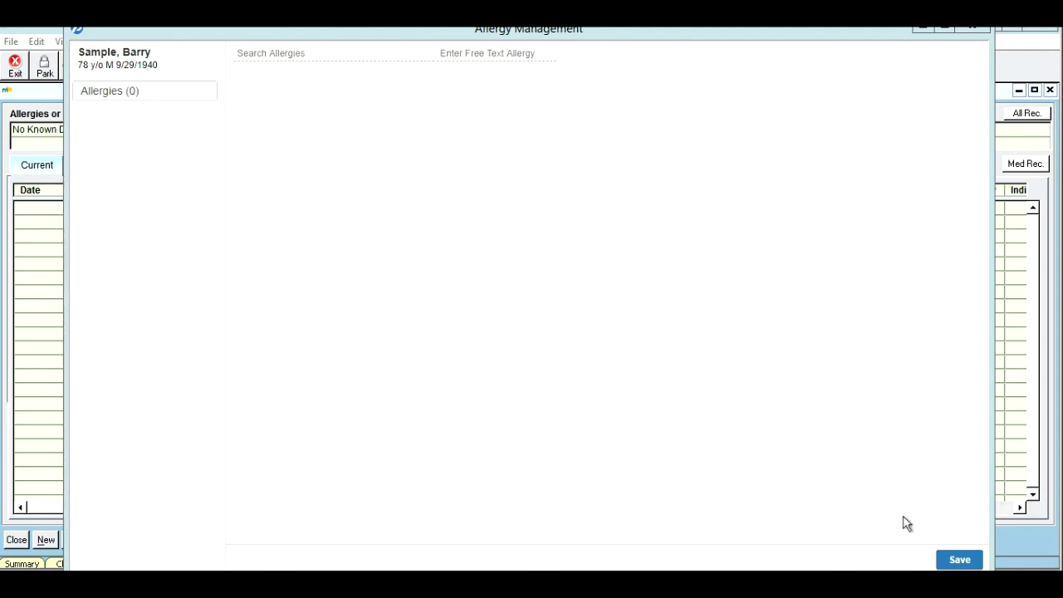
left_click(961, 561)
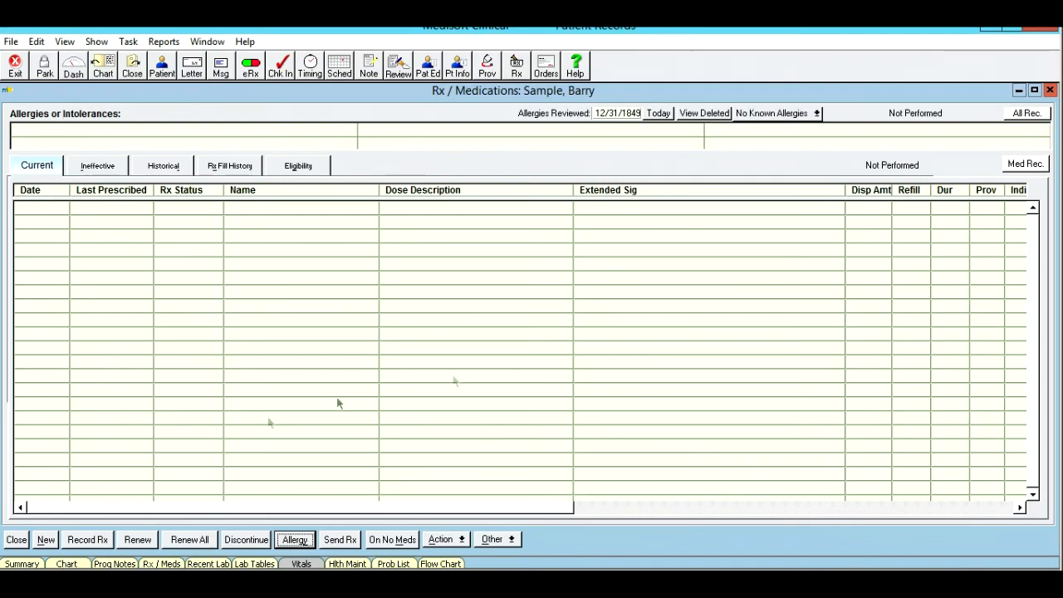
Step: Add the ingredient peanut to the patient's allergies, leaving its severity at Moderate and its status at Active
left_click(295, 540)
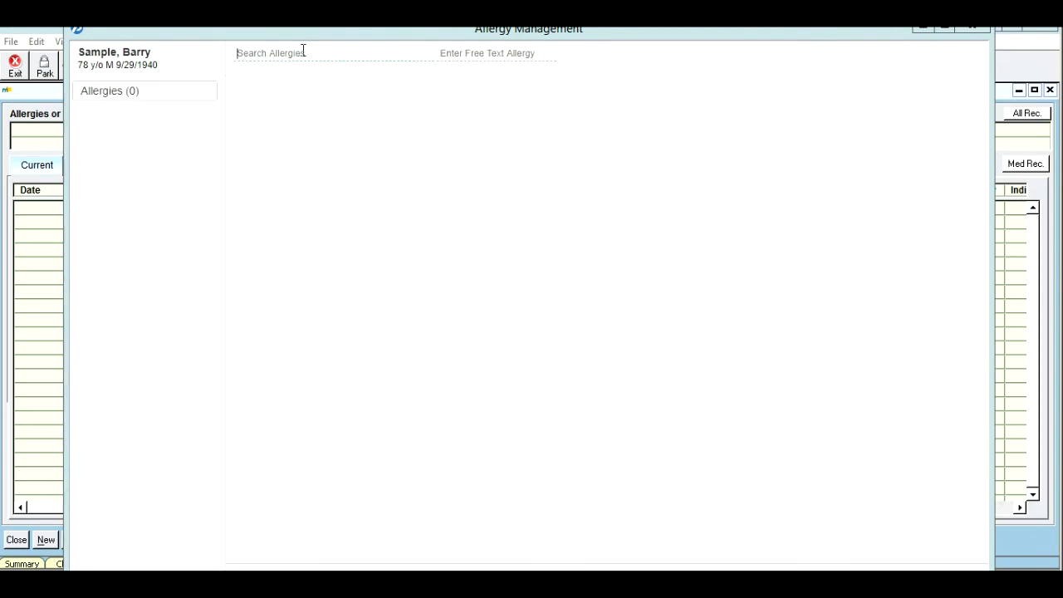
type("pea")
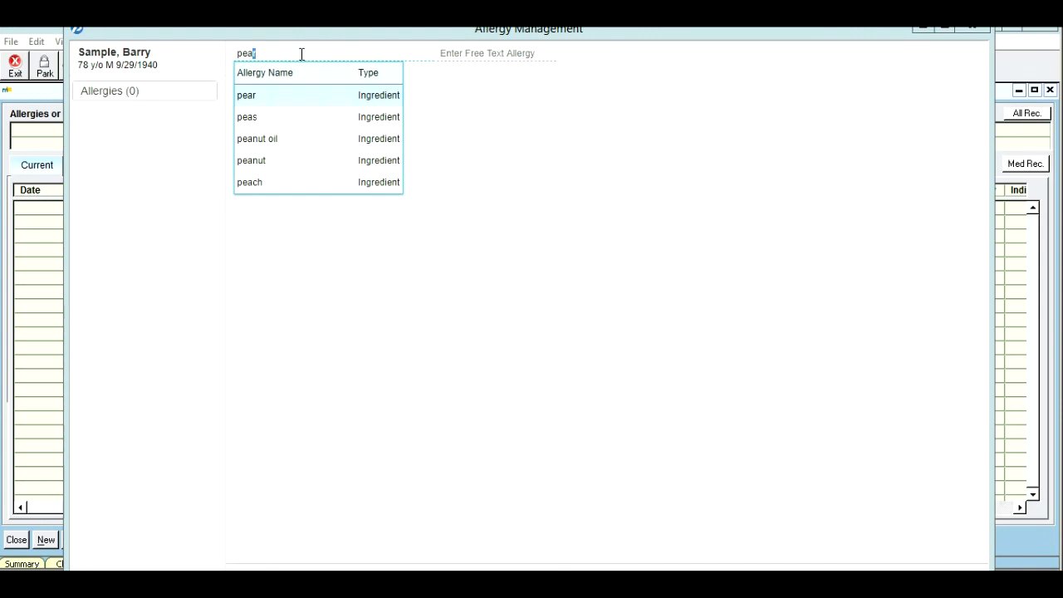
left_click(263, 161)
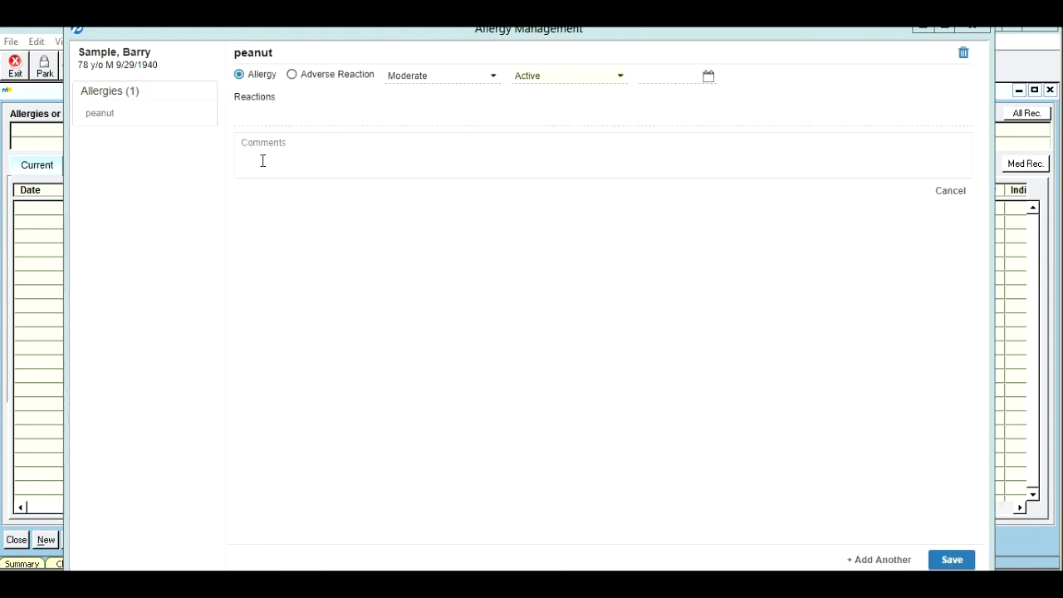
left_click(493, 79)
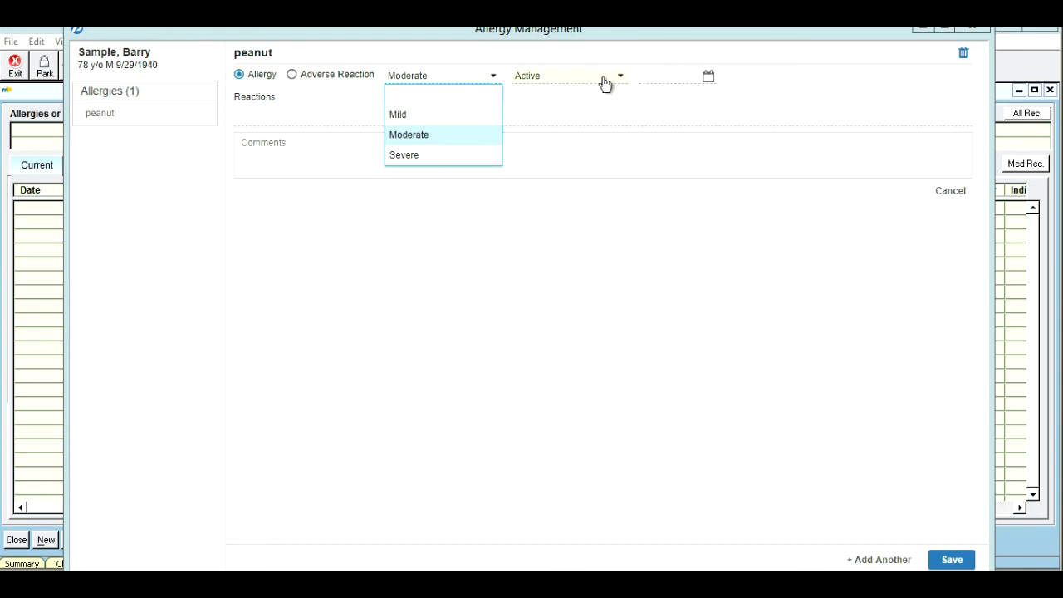
left_click(587, 100)
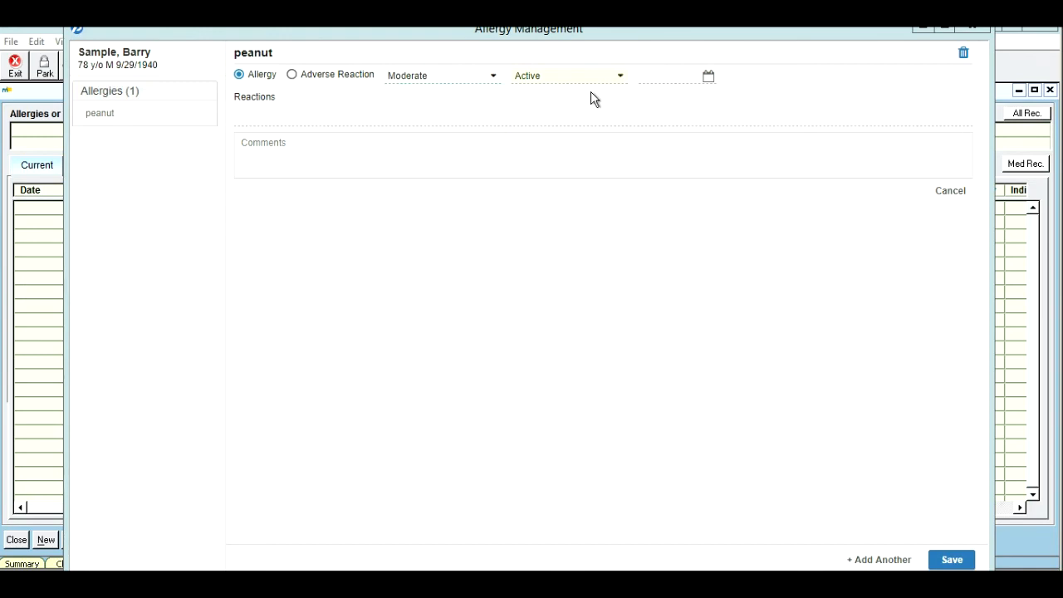
left_click(619, 75)
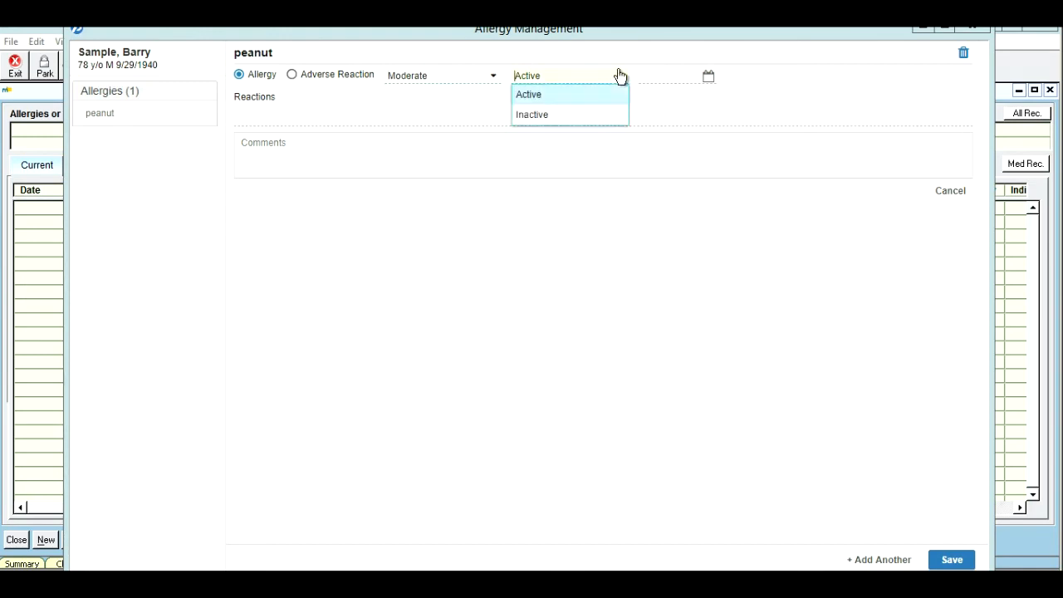
left_click(573, 93)
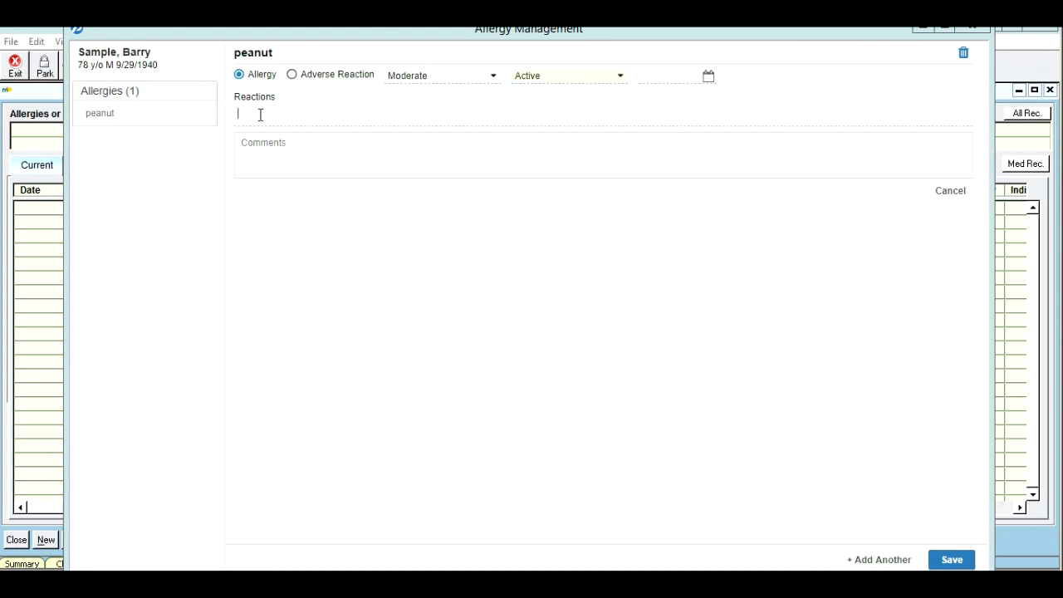
Step: Save the peanut allergy without reactions or comments, and record that the patient currently takes no medications
left_click(298, 158)
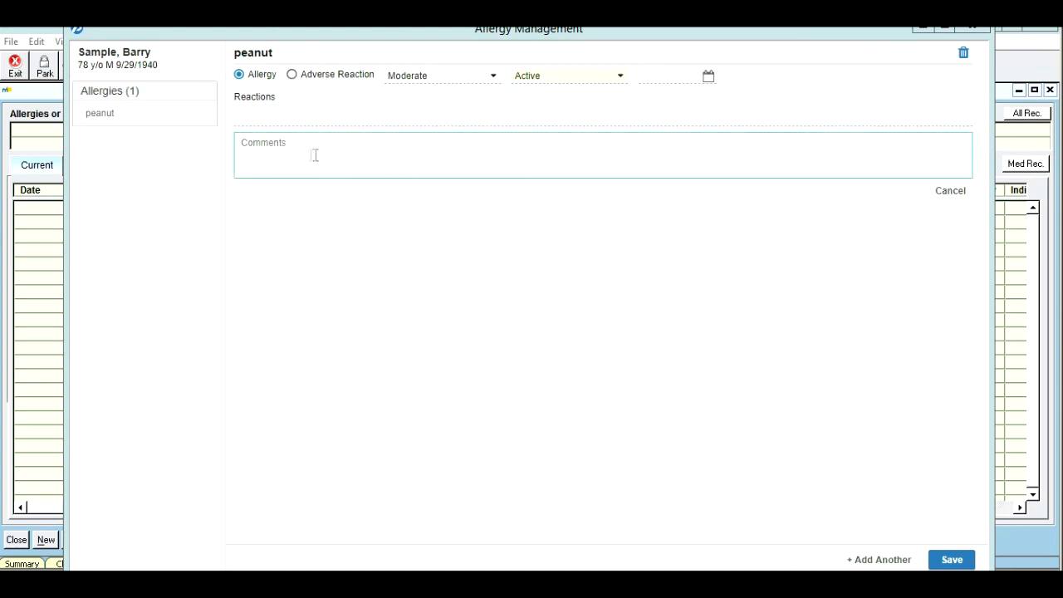
left_click(952, 560)
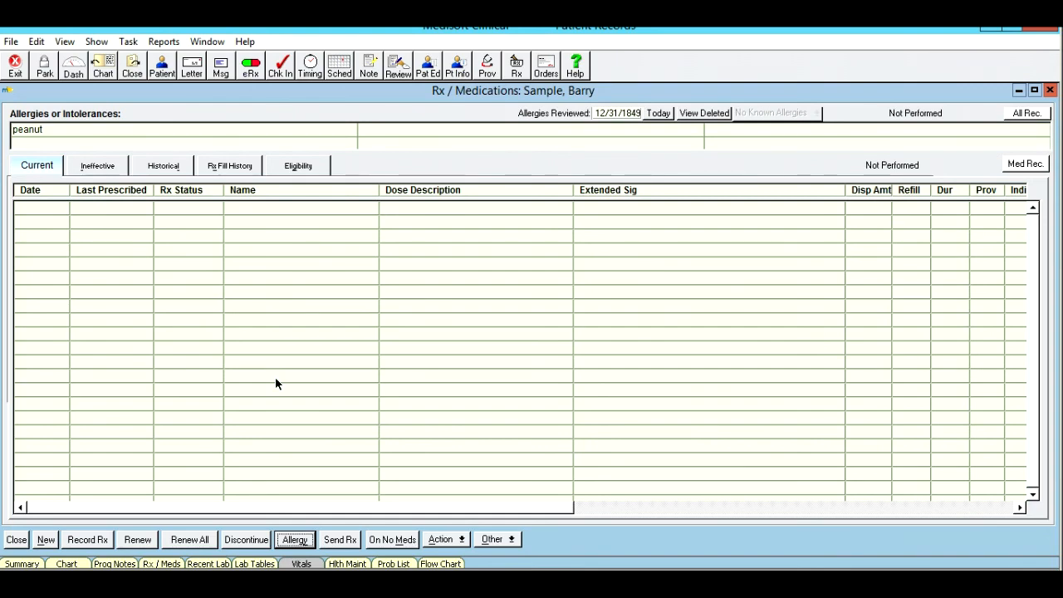
left_click(397, 540)
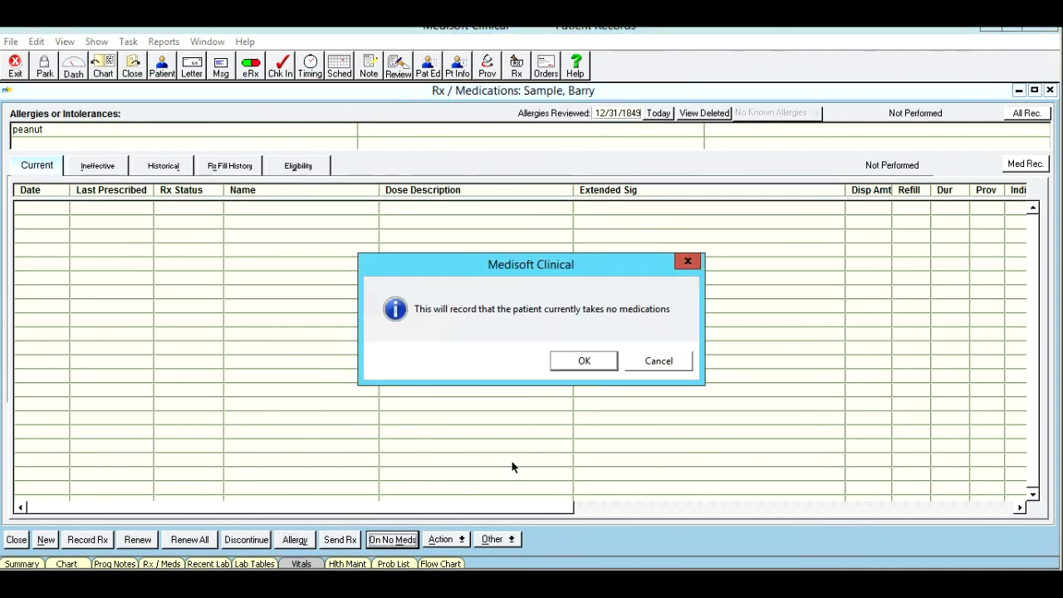
left_click(577, 362)
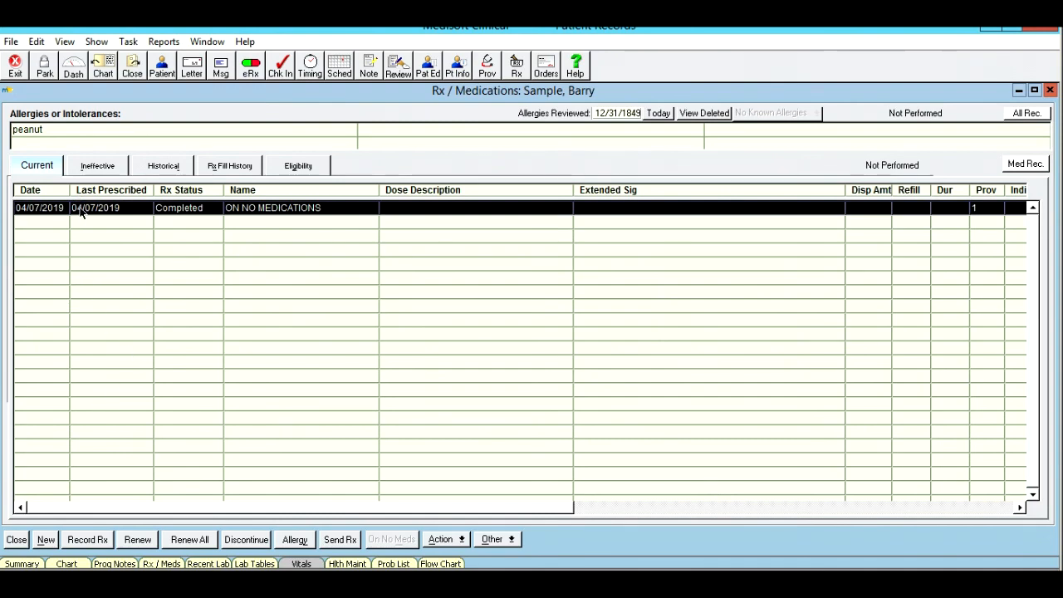
Step: Record Diuretic (generic) as an existing medication for the patient, leaving its sig, start date and indications blank, and save it
left_click(46, 540)
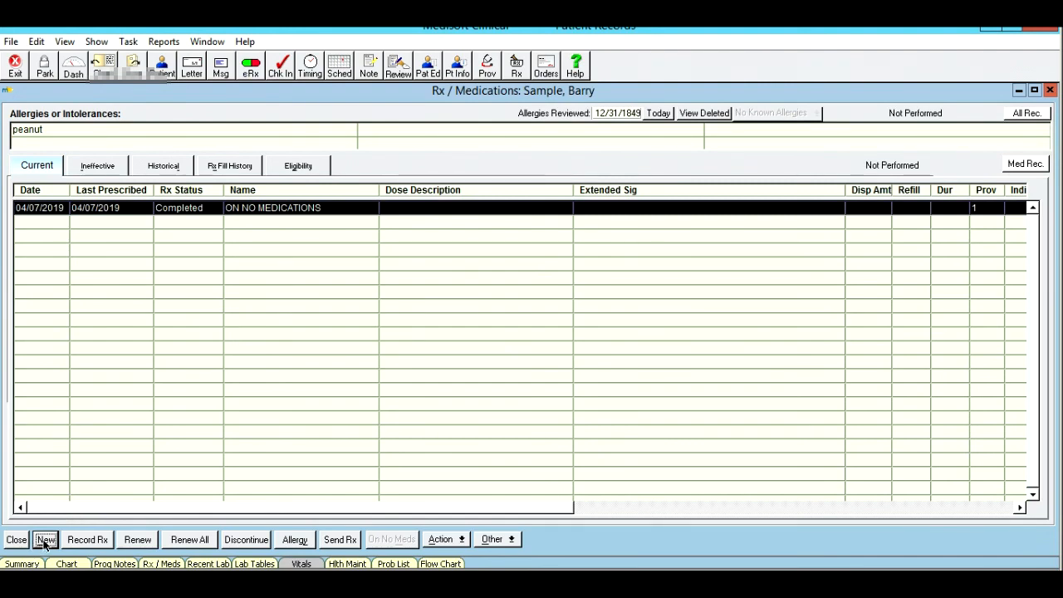
left_click(95, 542)
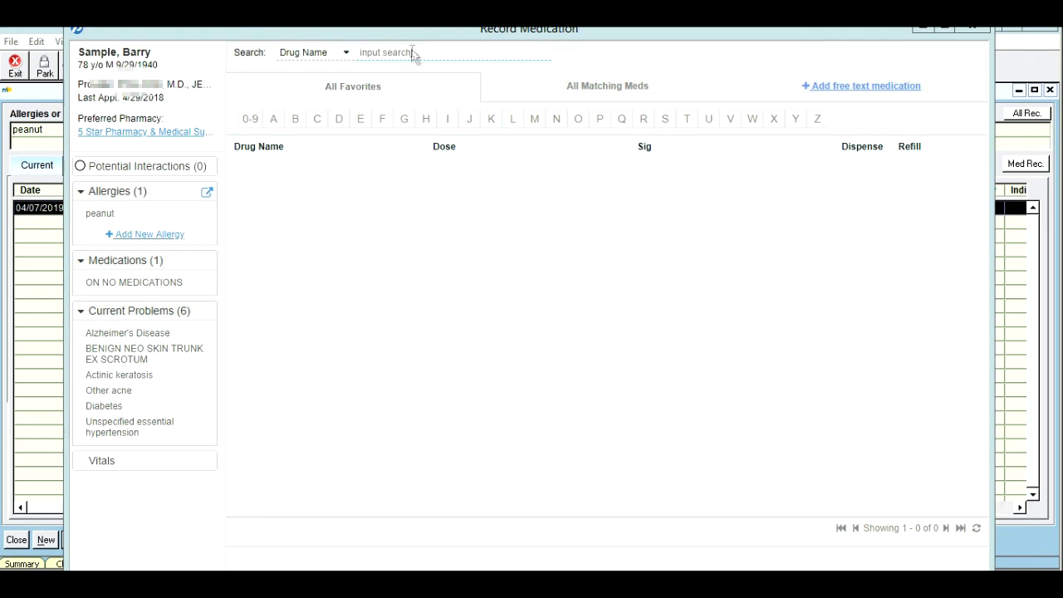
type("diur")
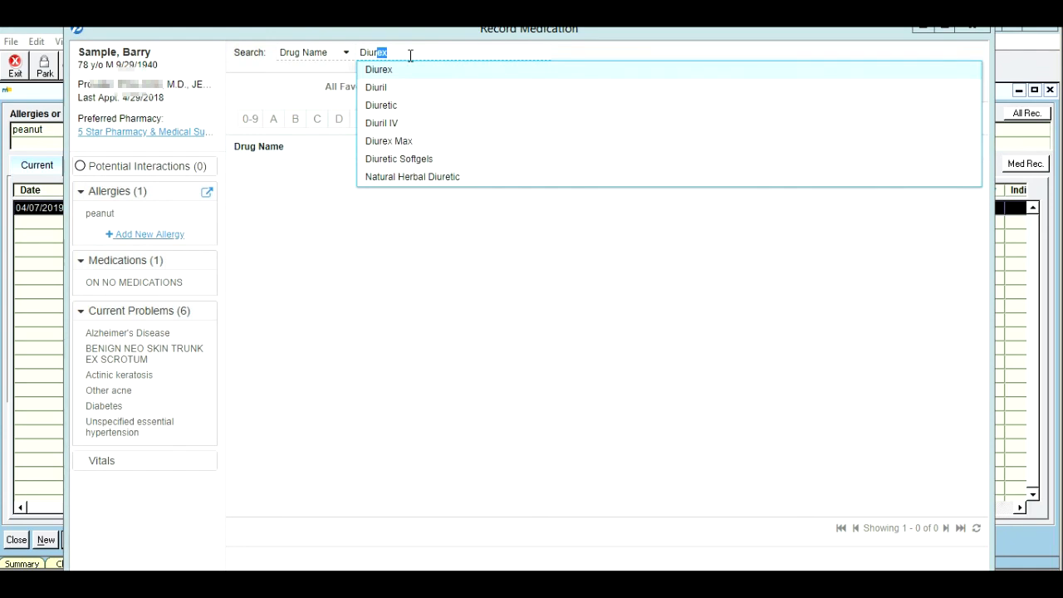
type("e")
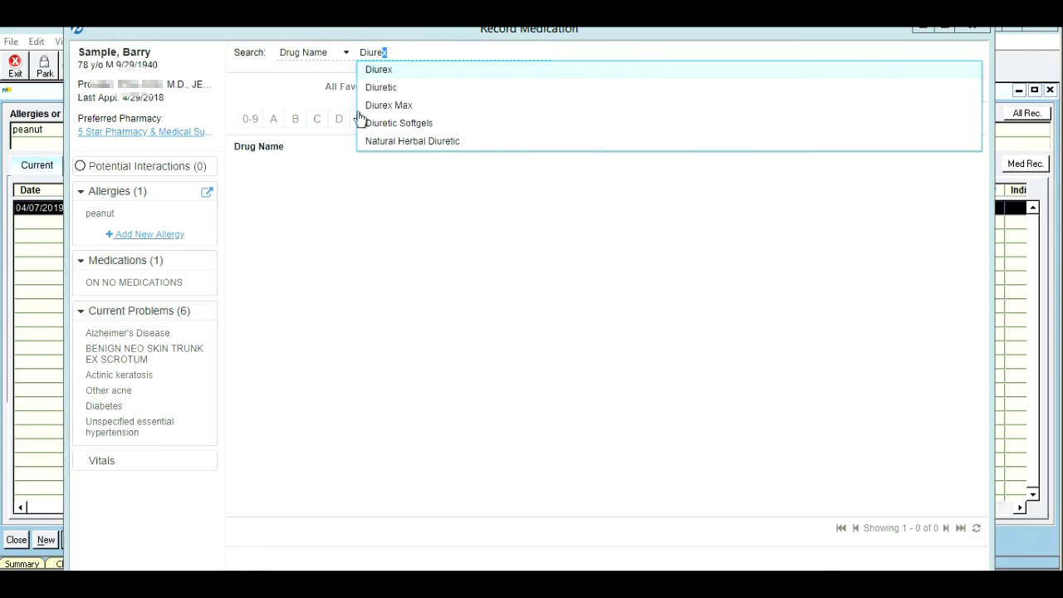
left_click(381, 88)
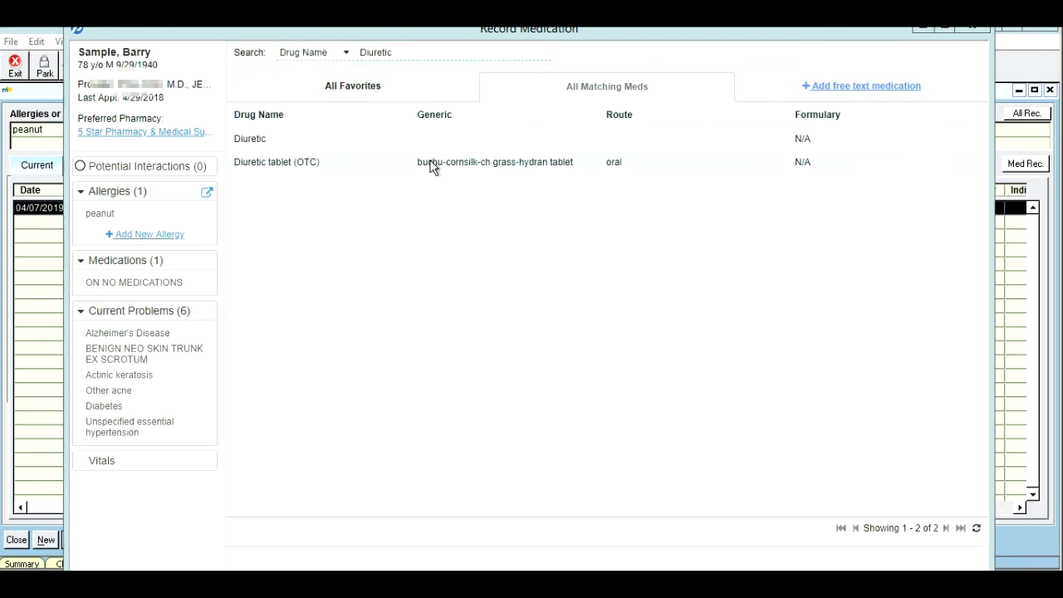
left_click(261, 141)
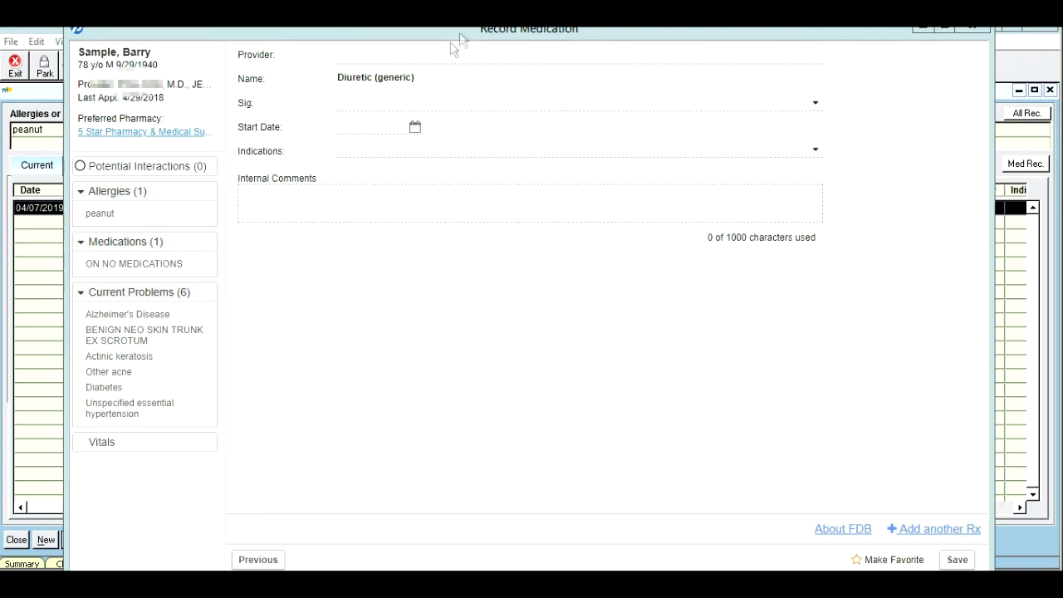
left_click(371, 52)
left_click(957, 558)
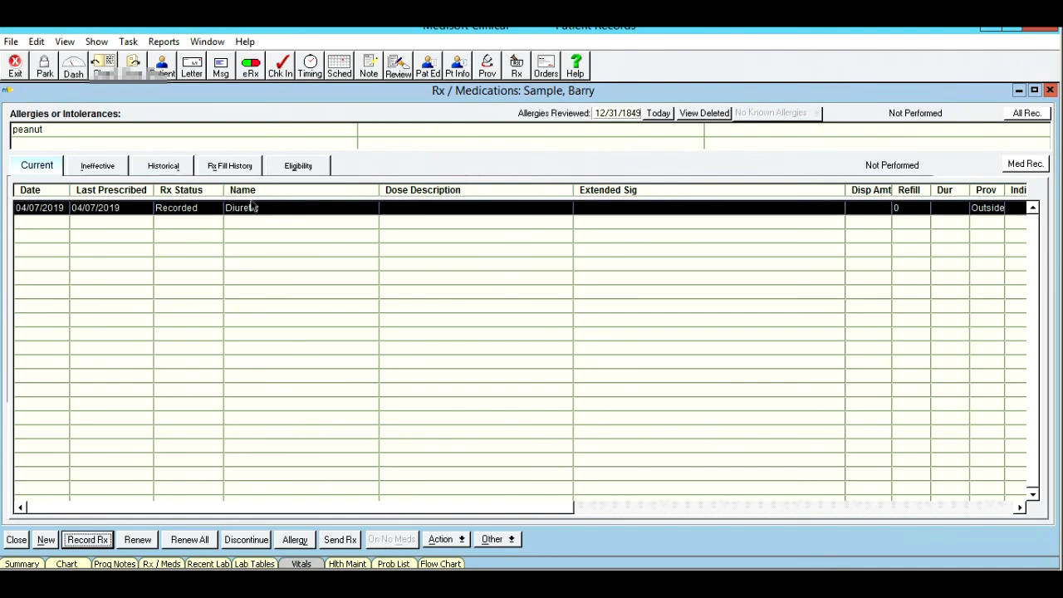
Step: Start a new prescription for the metFORMIN 1,000 mg tablet (generic)
left_click(47, 537)
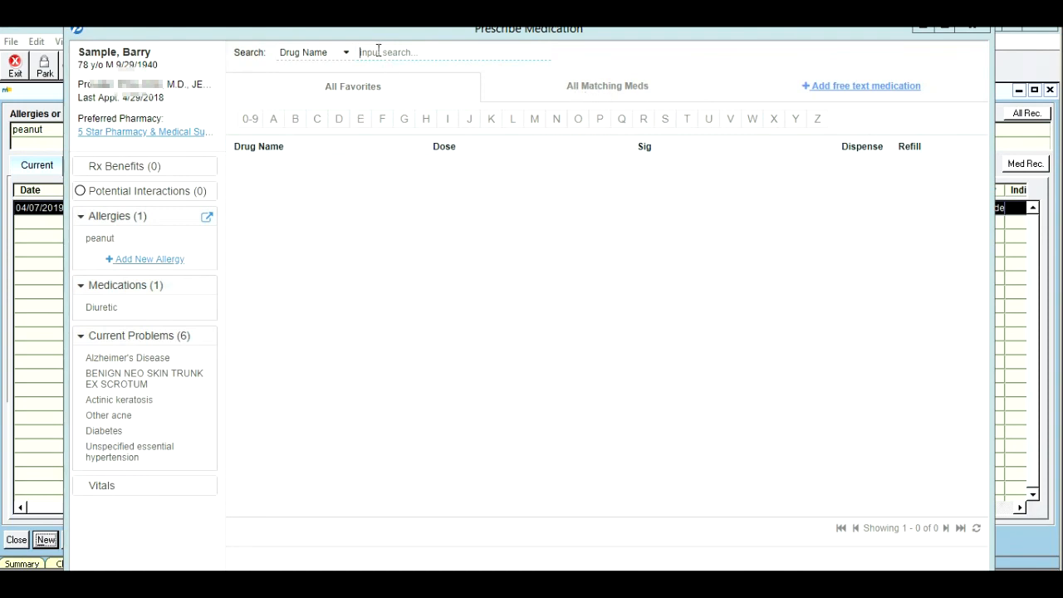
type("metFORMIN")
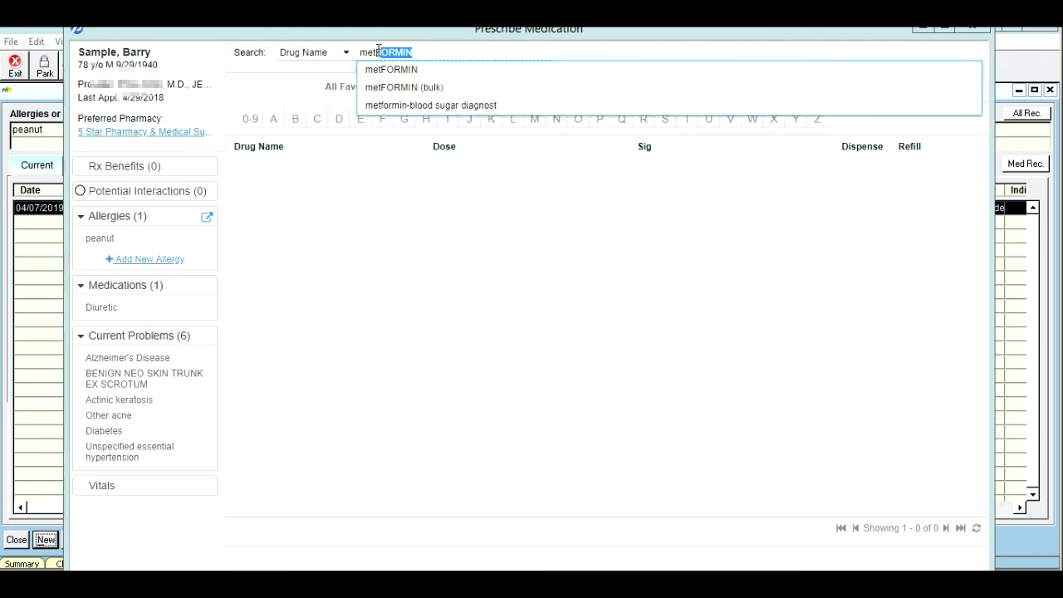
left_click(388, 70)
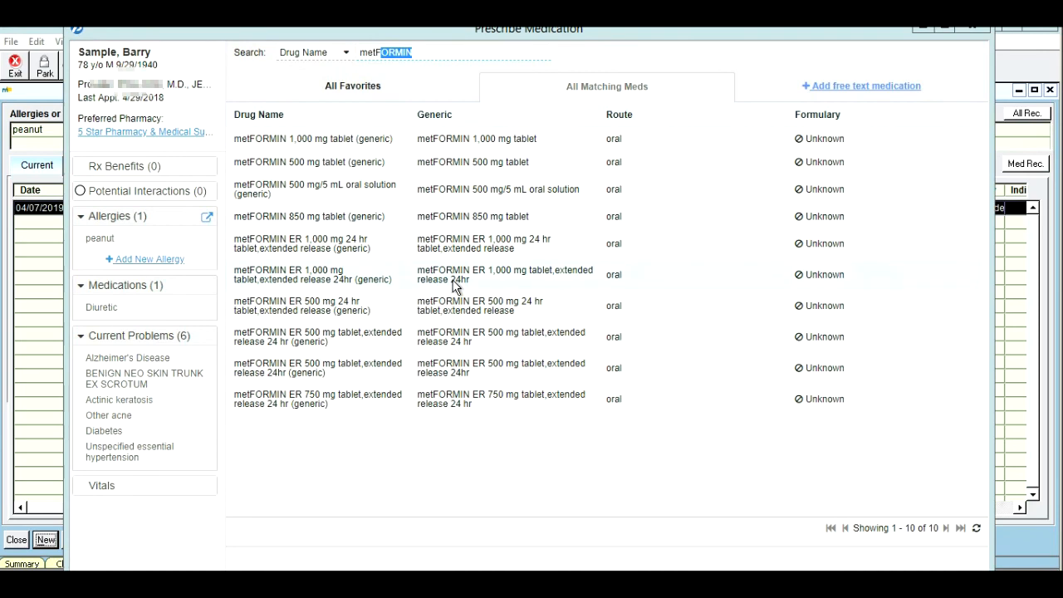
left_click(312, 141)
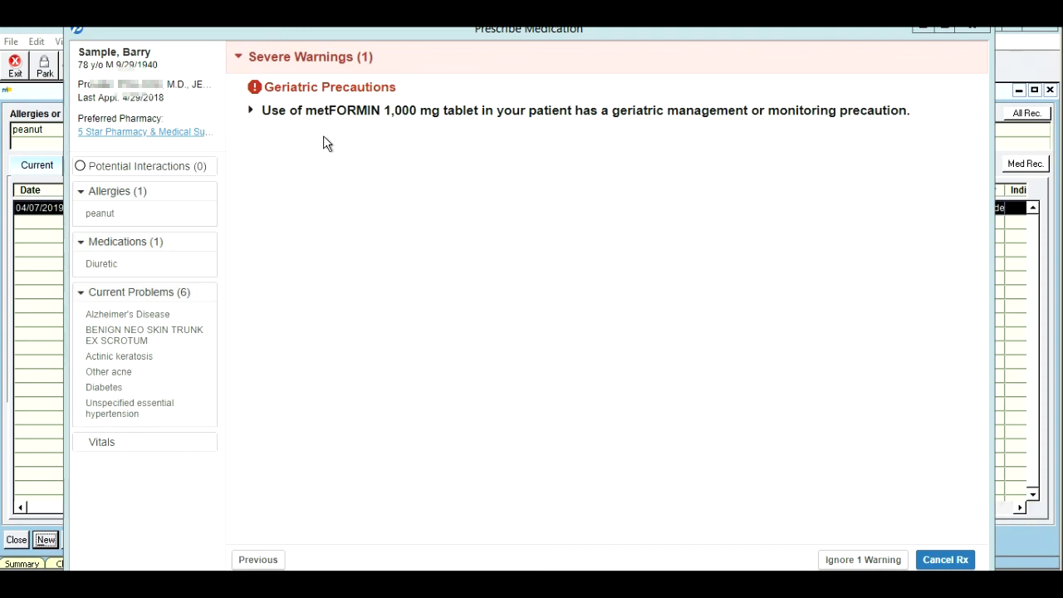
Step: Read the details of the geriatric precaution and ignore the warning with the reason Benefit outweighs risk
left_click(252, 113)
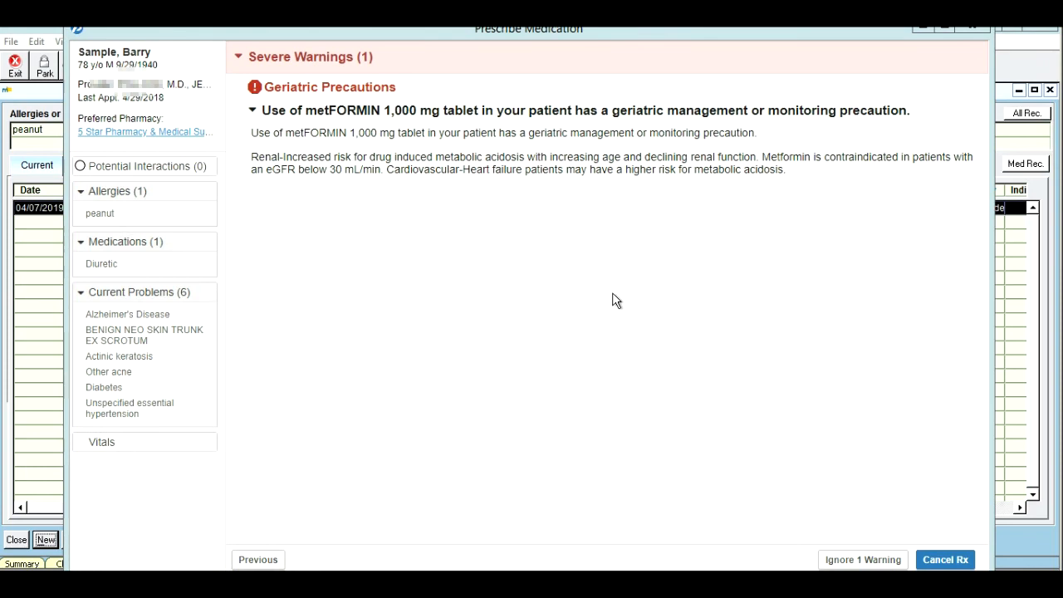
left_click(852, 560)
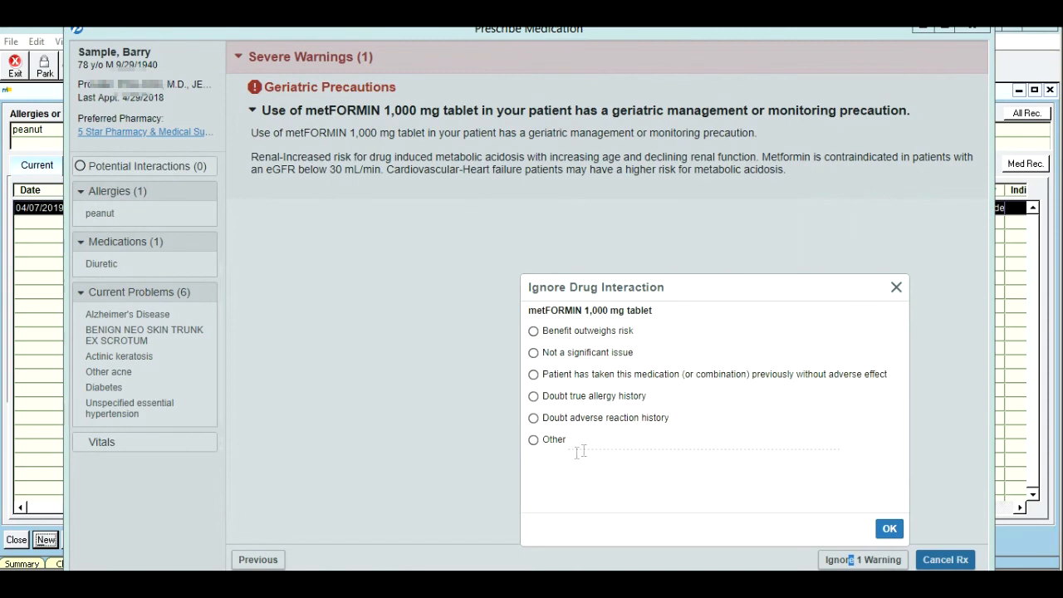
left_click(534, 331)
left_click(890, 528)
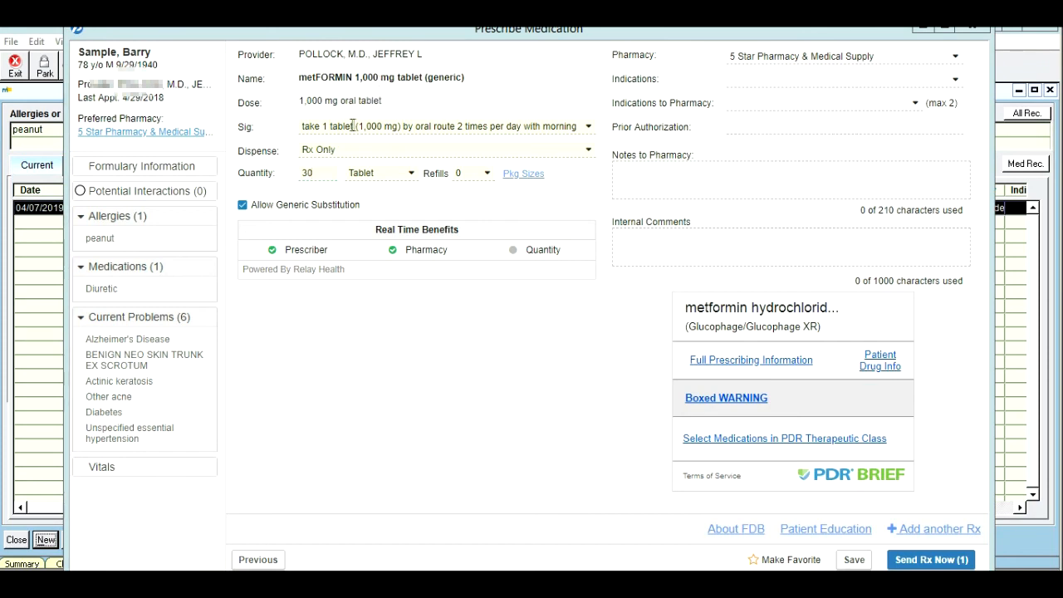
Step: Set the metFORMIN prescription to 1 refill with Diabetes (E11.9) as its indication, keeping 5 Star Pharmacy & Medical Supply as the pharmacy
left_click(488, 175)
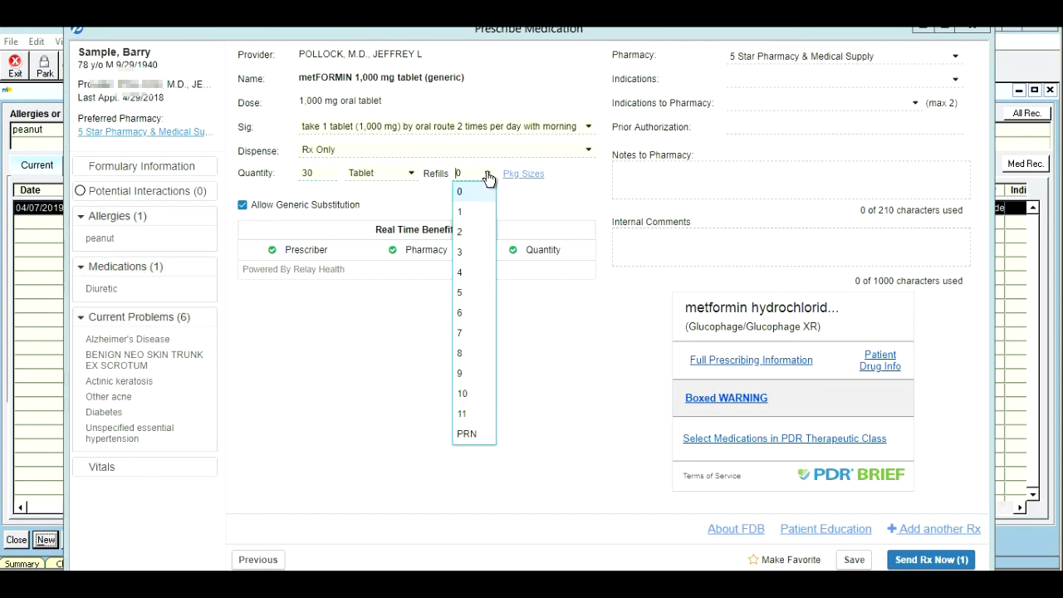
left_click(461, 212)
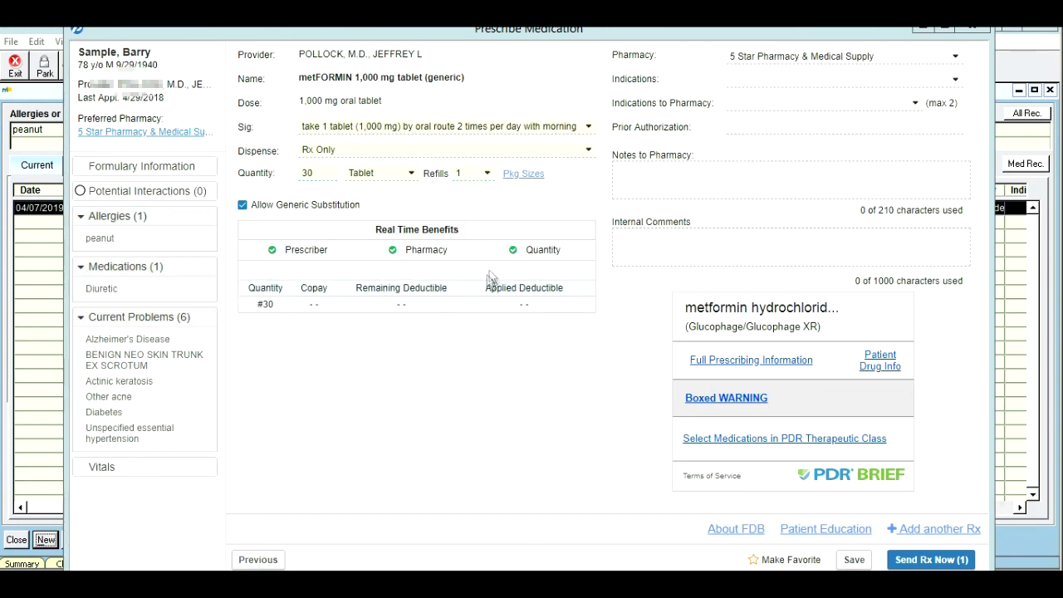
left_click(956, 56)
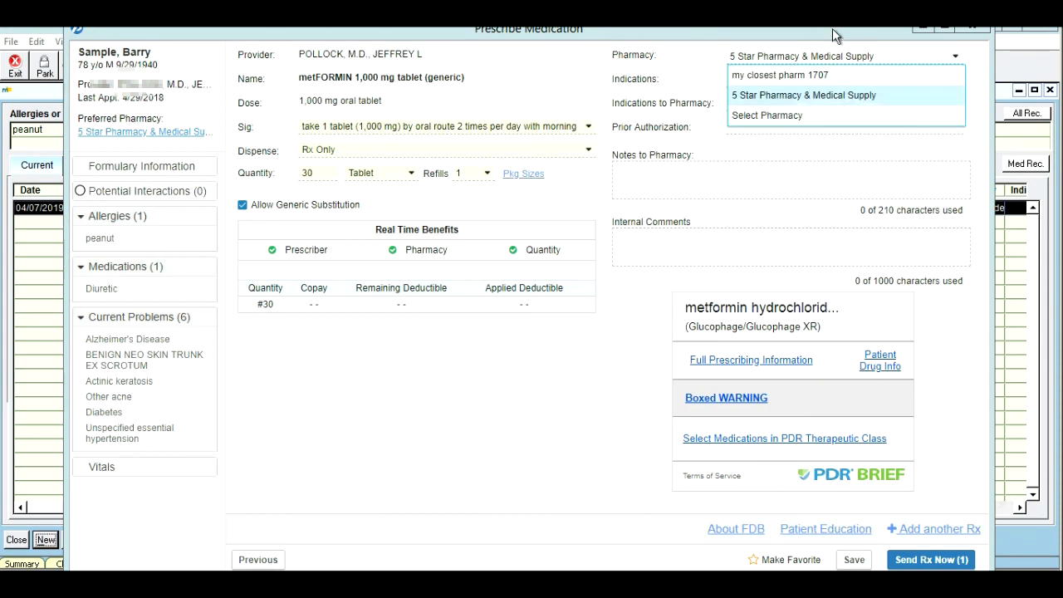
left_click(928, 125)
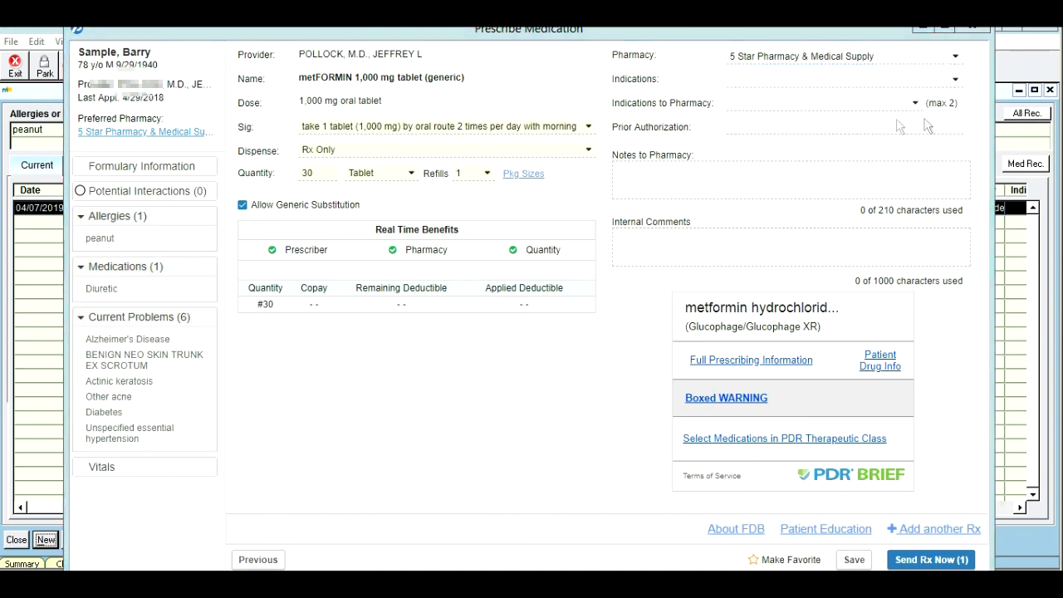
left_click(955, 81)
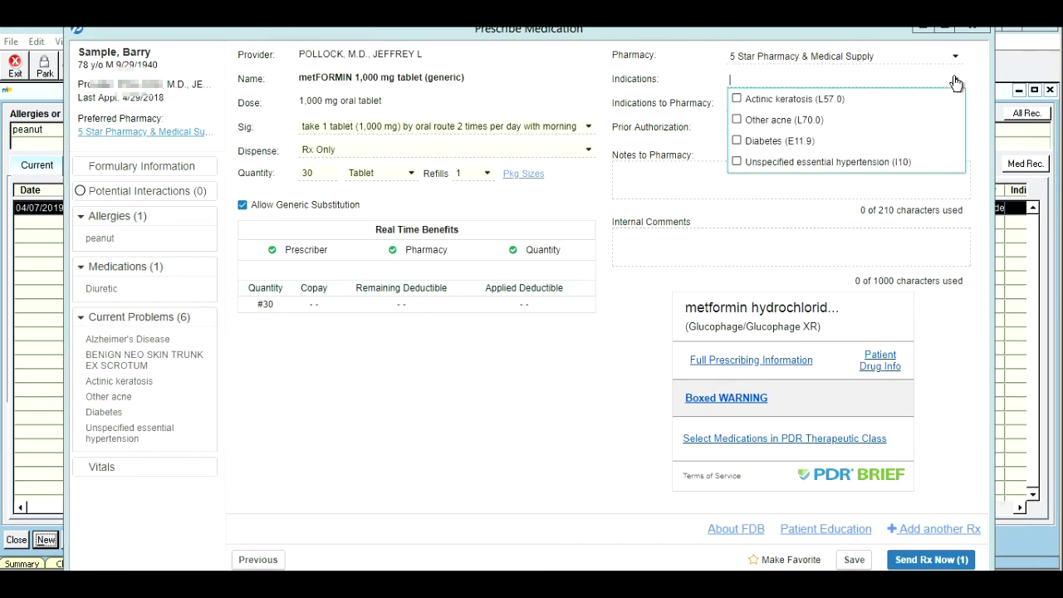
left_click(737, 142)
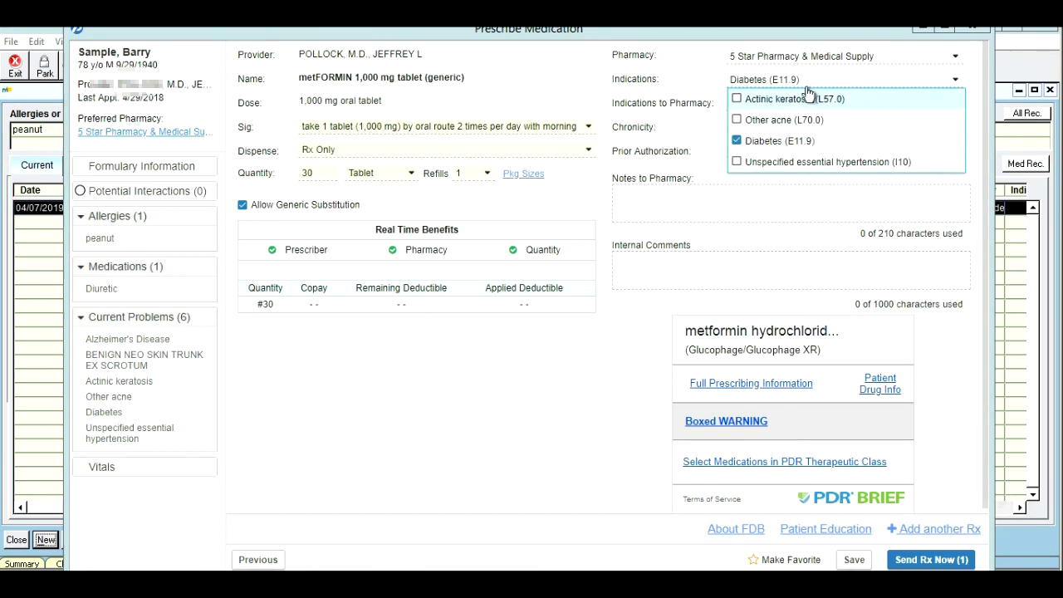
left_click(561, 351)
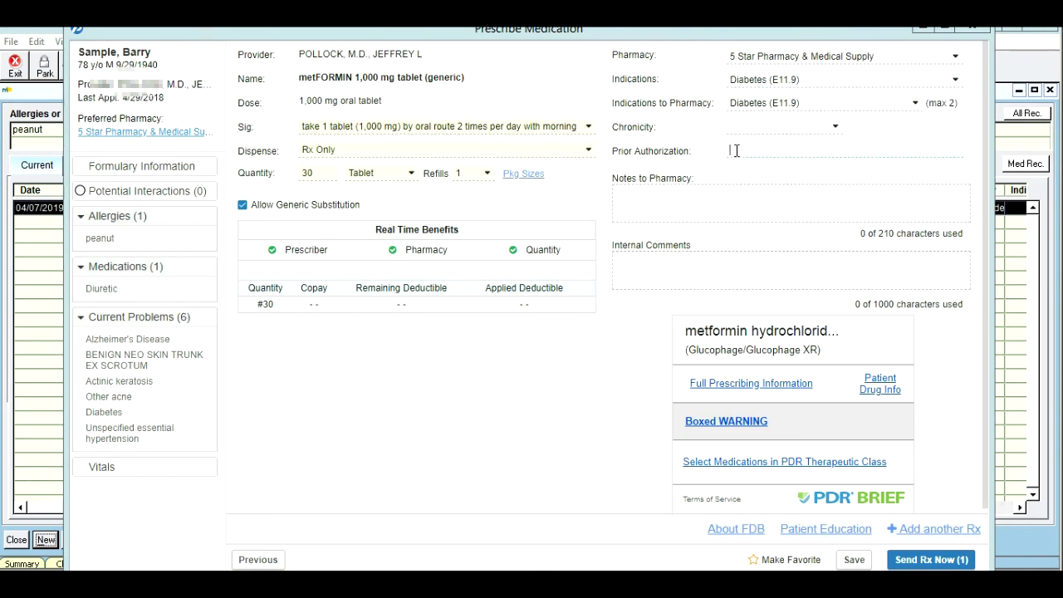
left_click(737, 150)
left_click(656, 274)
Step: Review metformin's full prescribing information and its patient education sheet, closing each document after reading
left_click(750, 384)
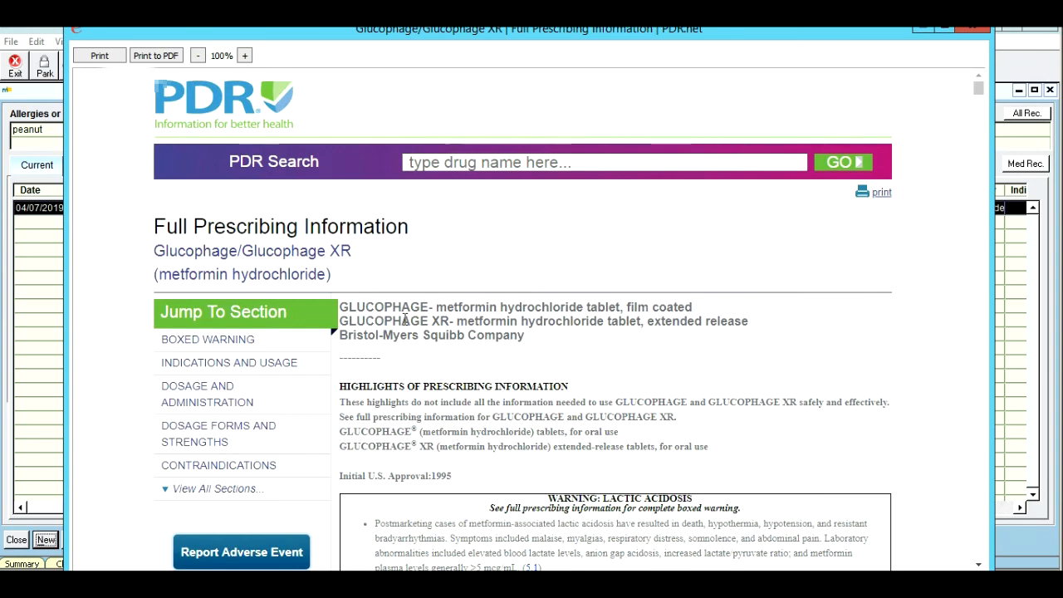
scroll(449, 343, "down", 1)
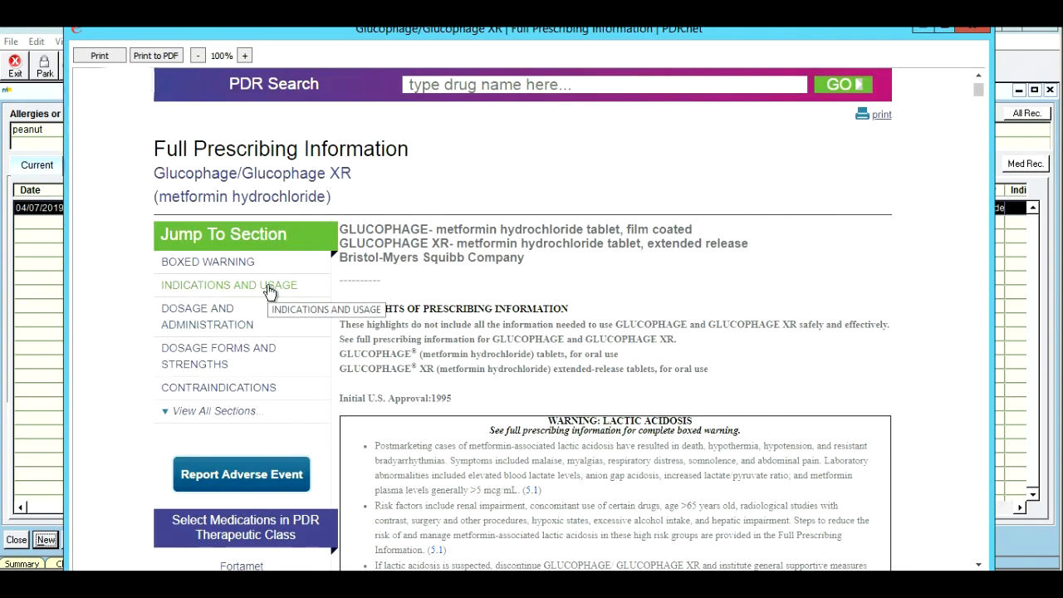
scroll(493, 335, "down", 10)
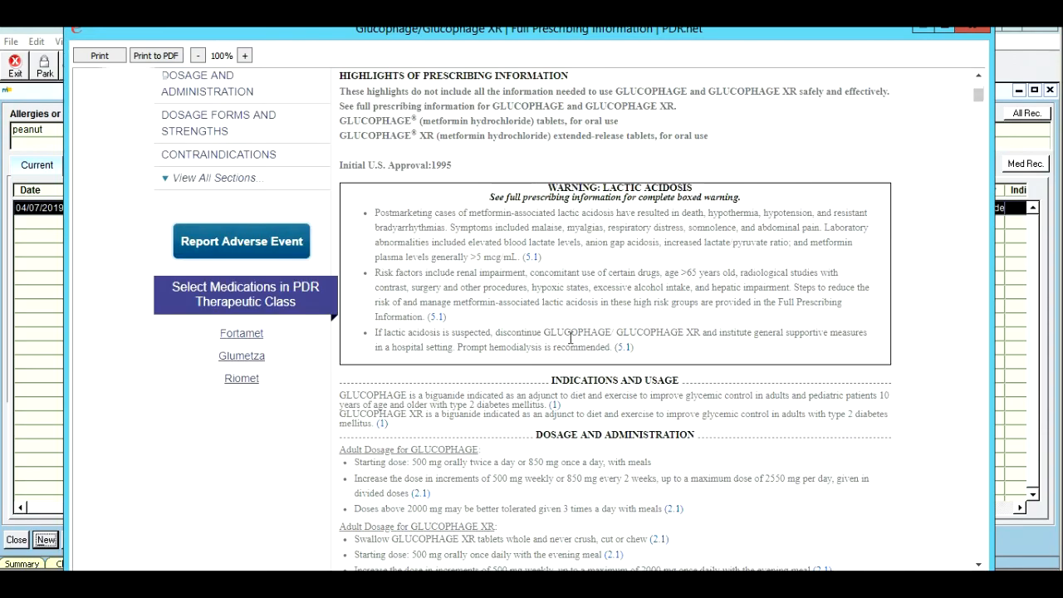
scroll(569, 343, "down", 4)
scroll(565, 341, "up", 14)
scroll(553, 336, "up", 3)
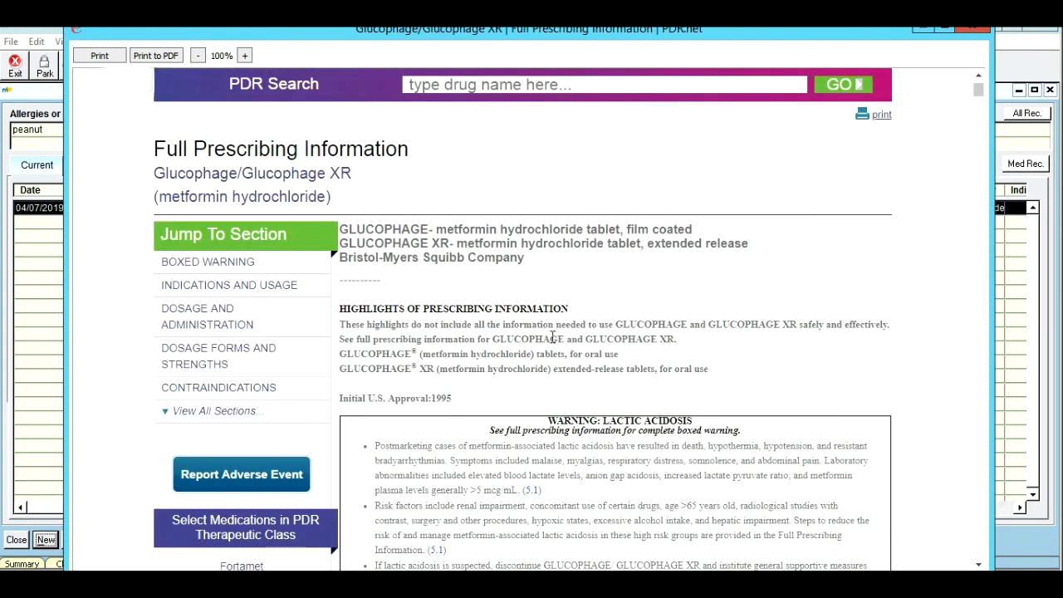
scroll(550, 342, "down", 1)
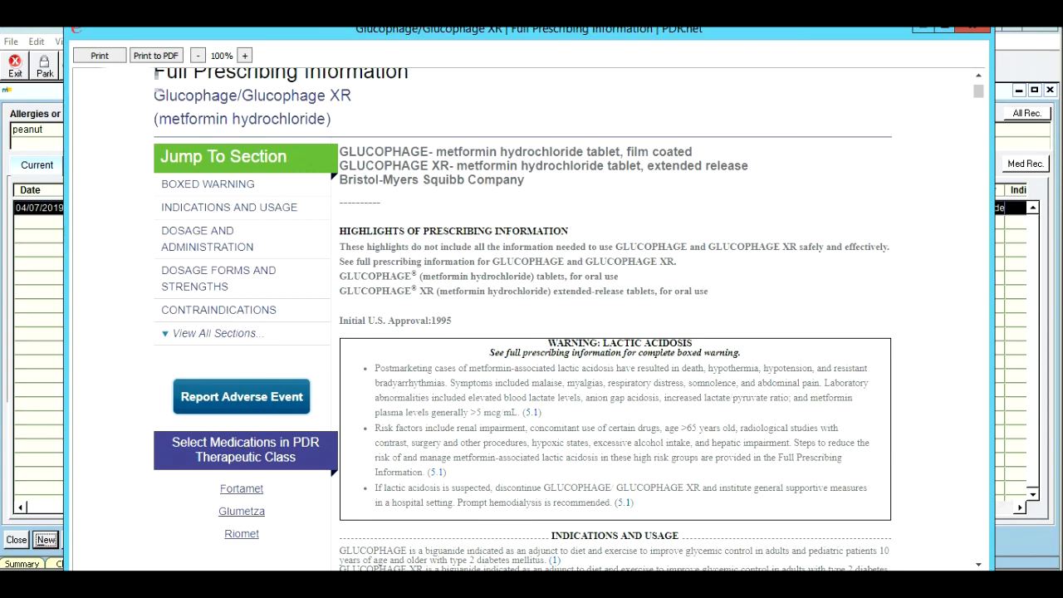
left_click(975, 29)
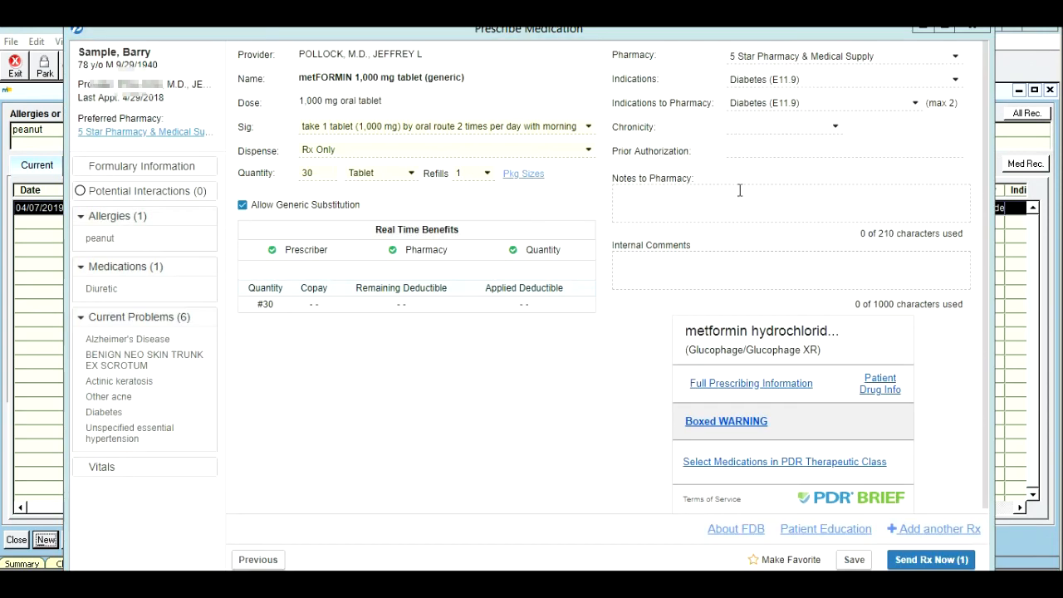
left_click(818, 531)
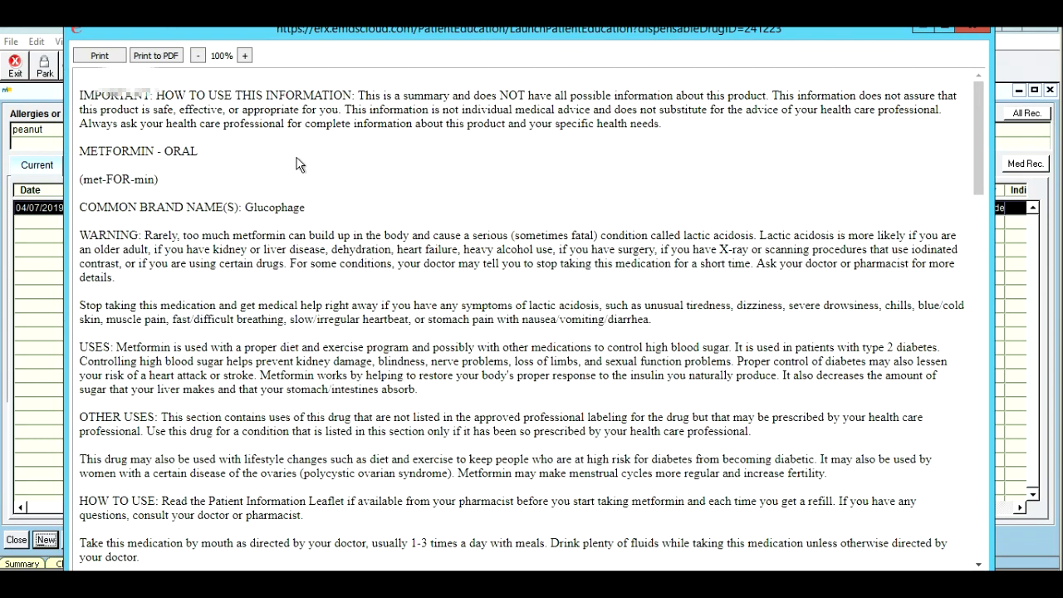
left_click(976, 26)
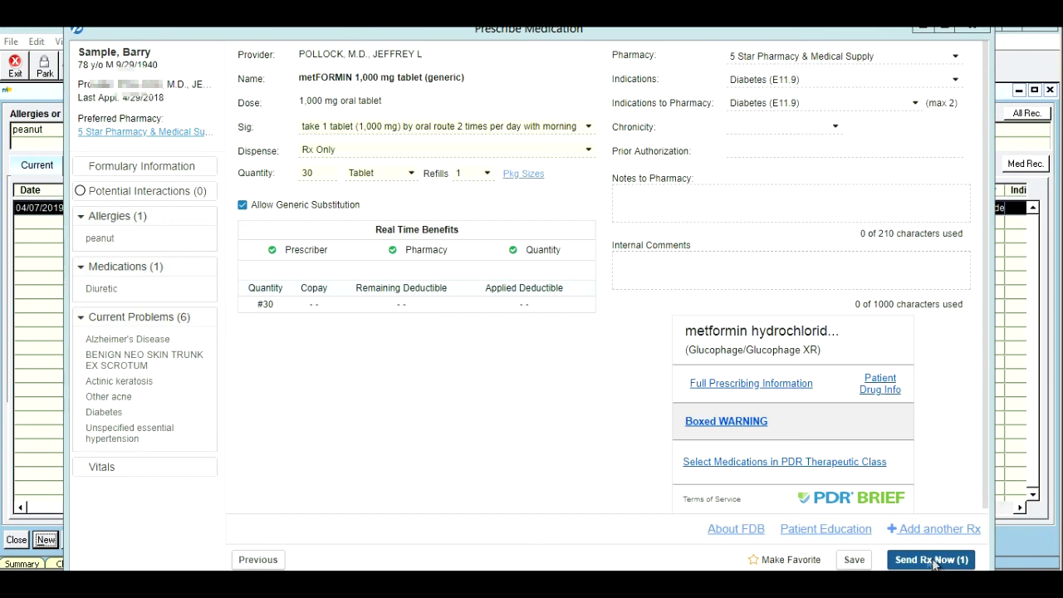
Step: Save the metFORMIN prescription to the chart without sending it, and open eRx
left_click(856, 561)
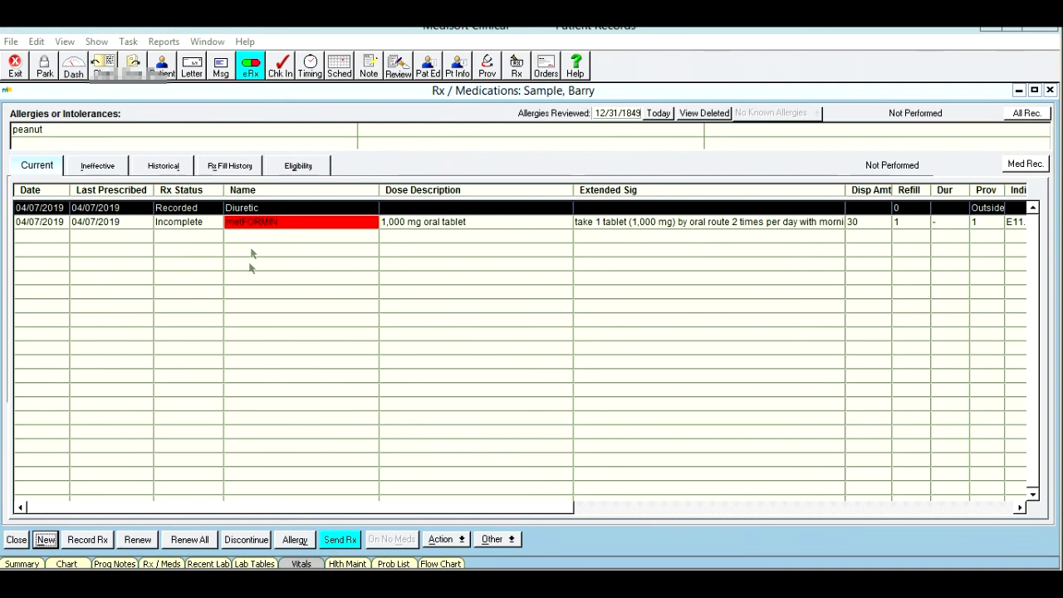
left_click(249, 66)
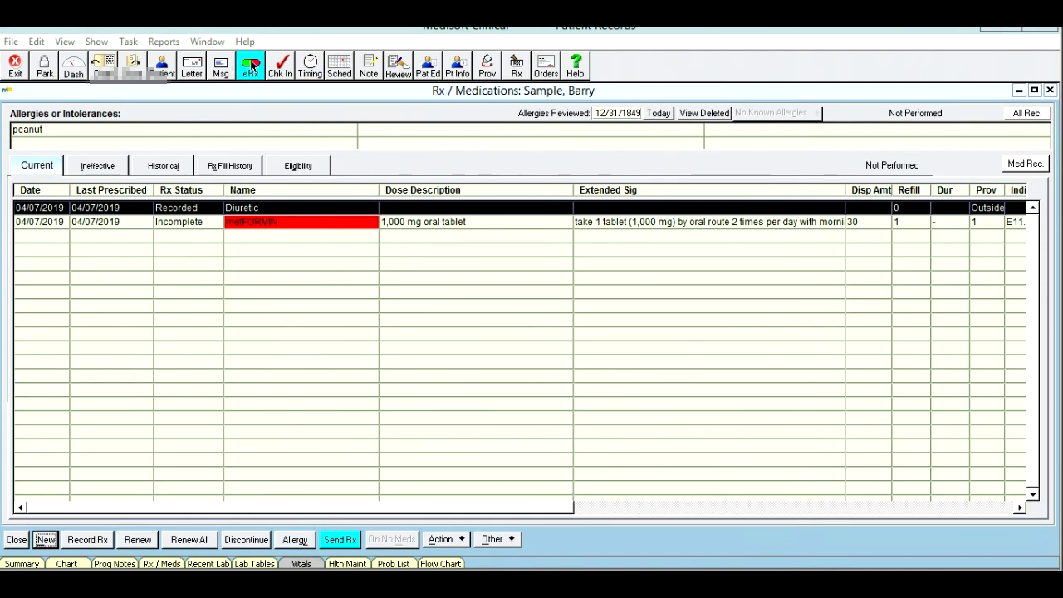
Step: Select the metFORMIN prescription for sending, review the available send methods, and close the Send Rx window without sending
left_click(344, 541)
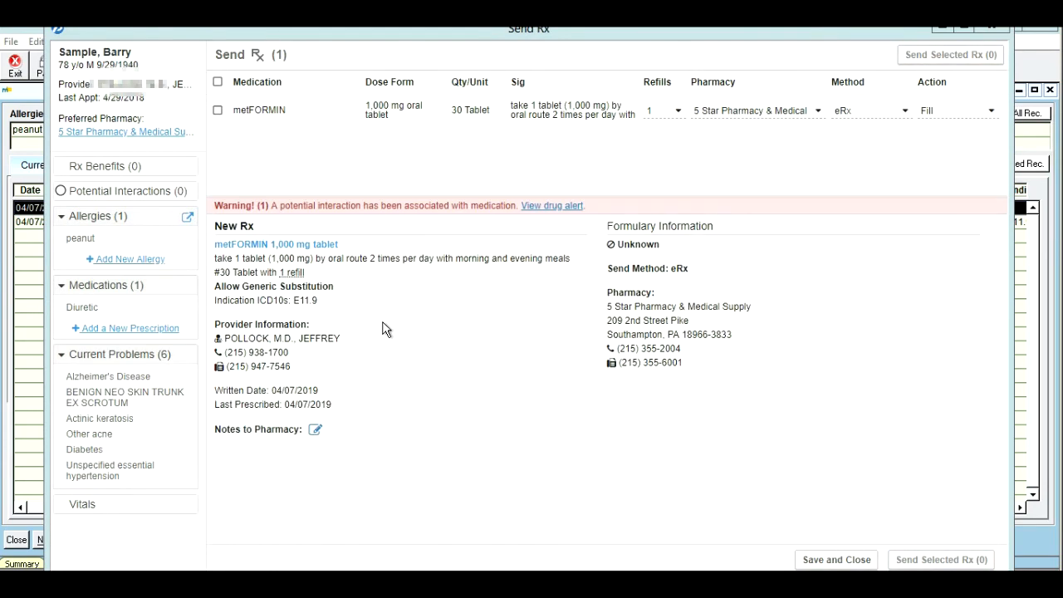
left_click(218, 111)
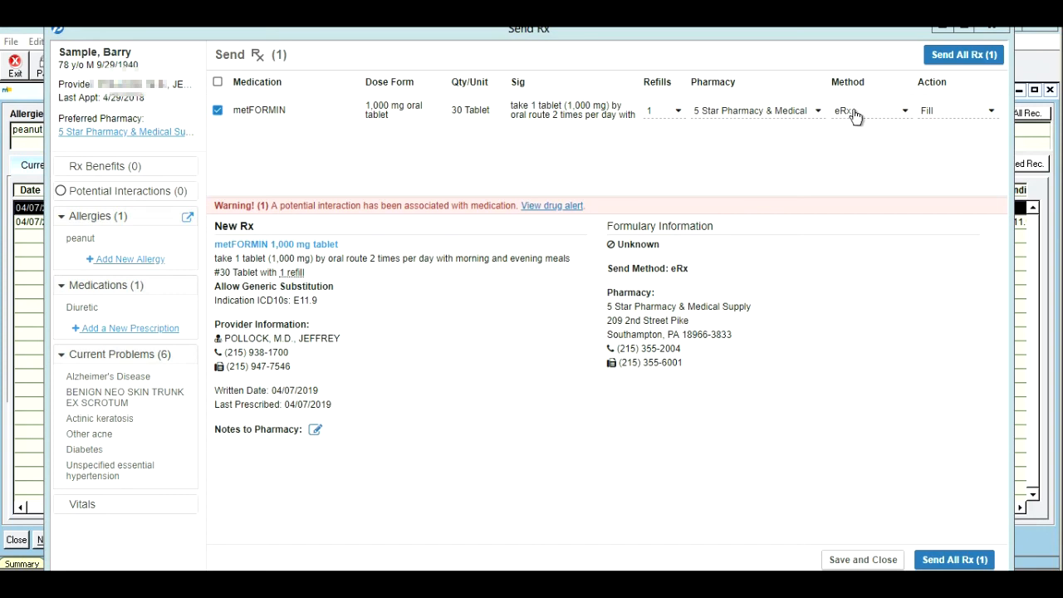
left_click(904, 111)
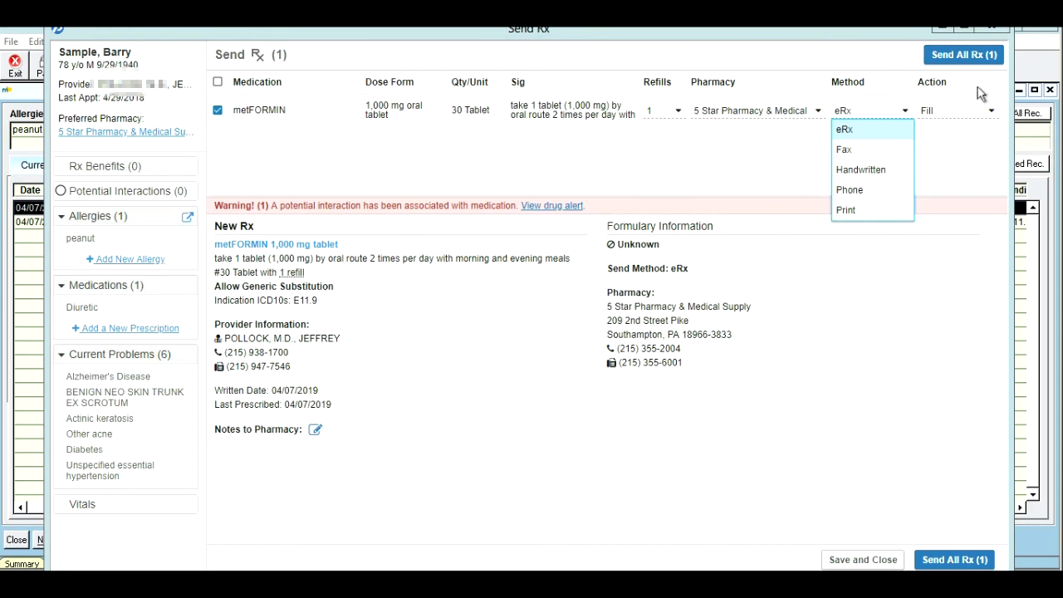
left_click(994, 35)
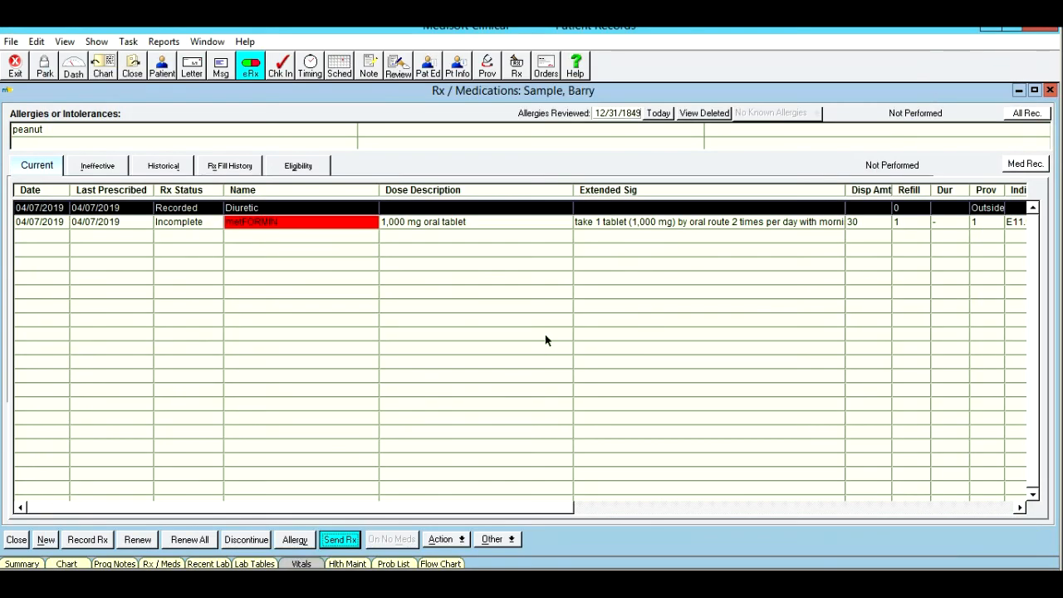
Step: Delete the incomplete metFORMIN prescription from the current medications and return to the patient's chart
left_click(427, 222)
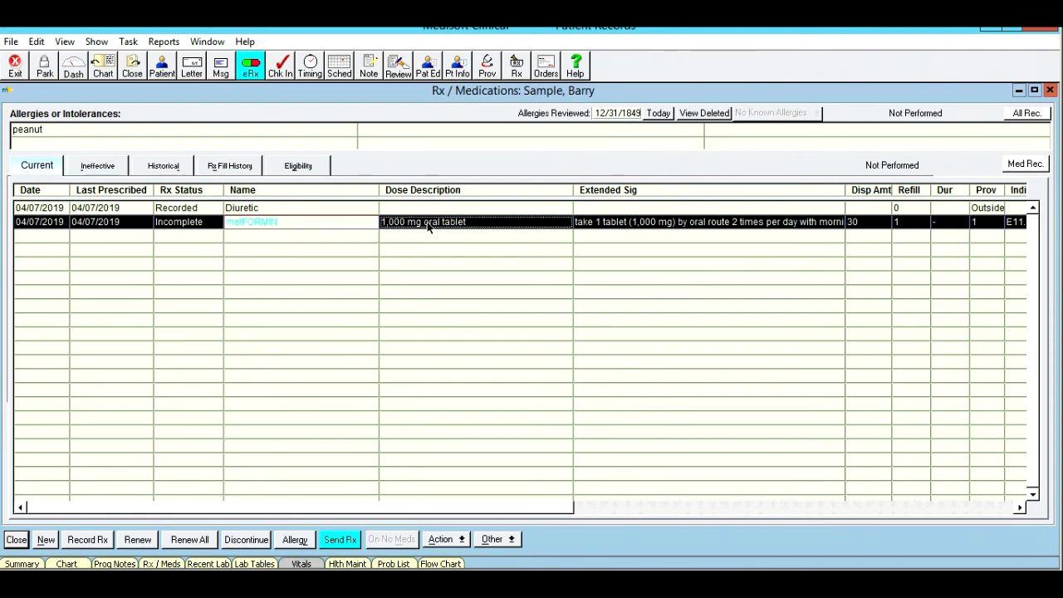
left_click(462, 540)
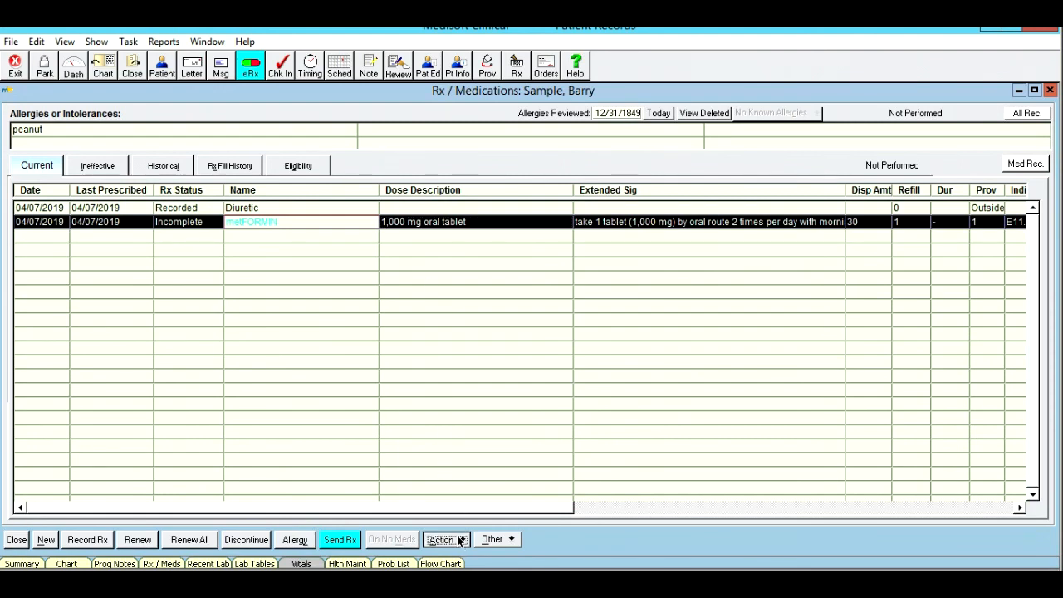
left_click(431, 491)
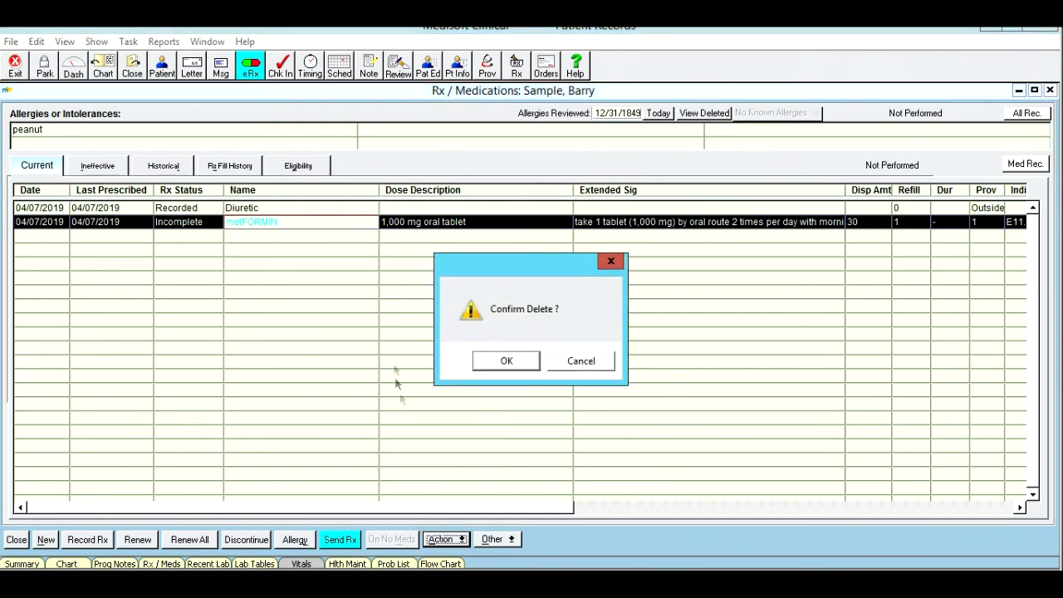
left_click(507, 361)
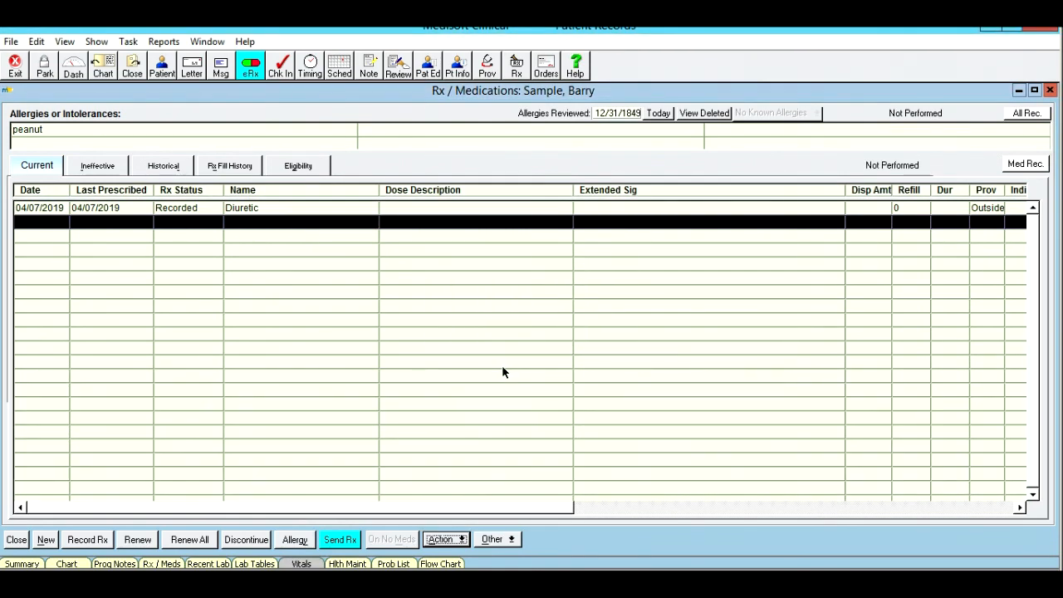
key("Escape")
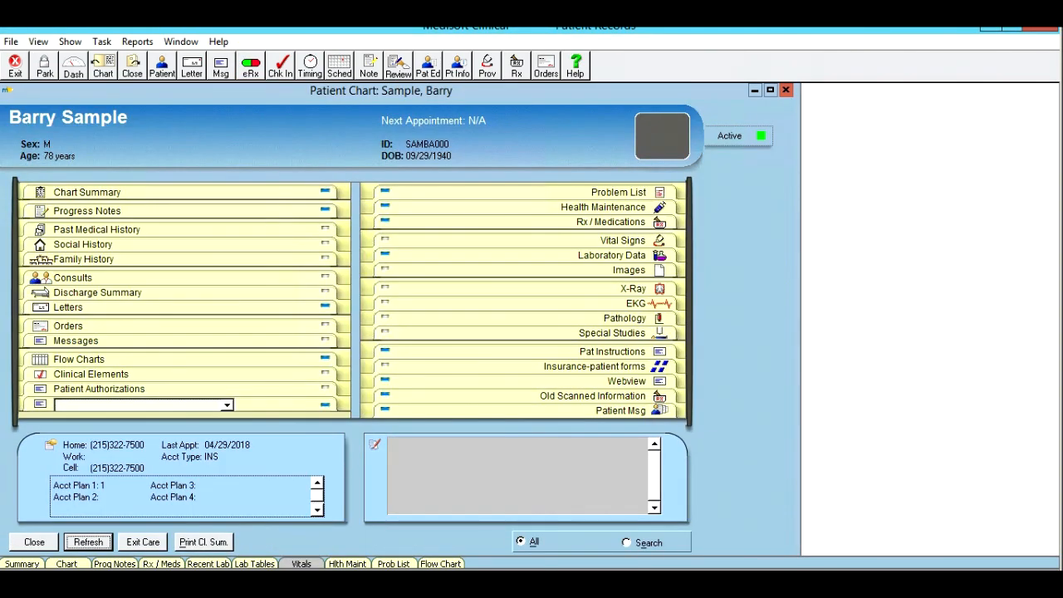